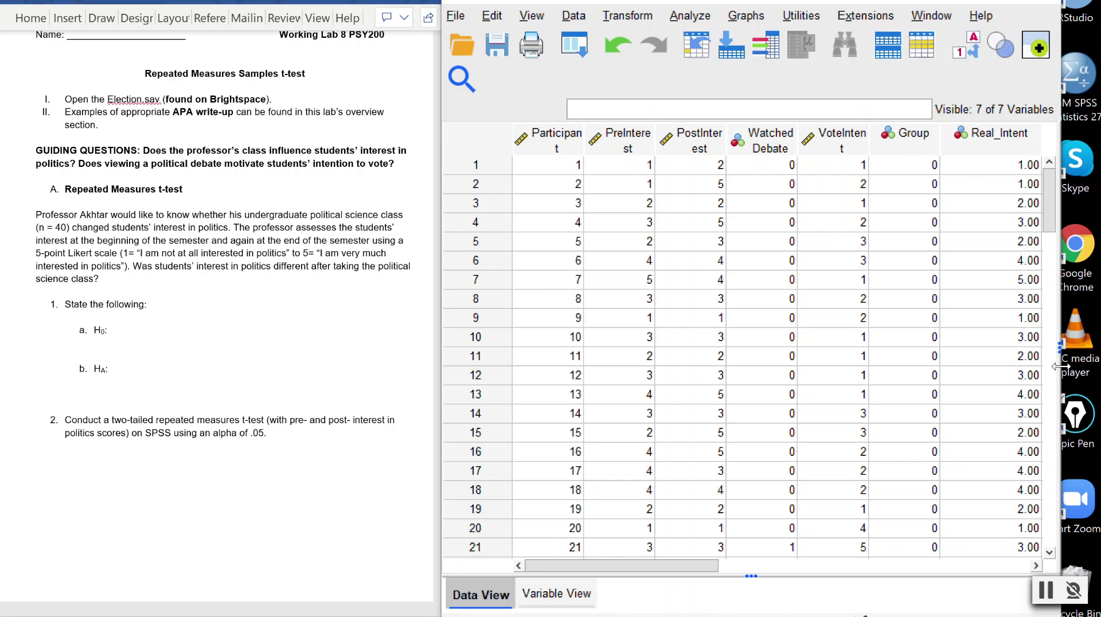
# Step: Bring up the Epic Pen annotation toolbar over the worksheet and data editor
pyautogui.hotkey('ctrl', 'shift', 'h')
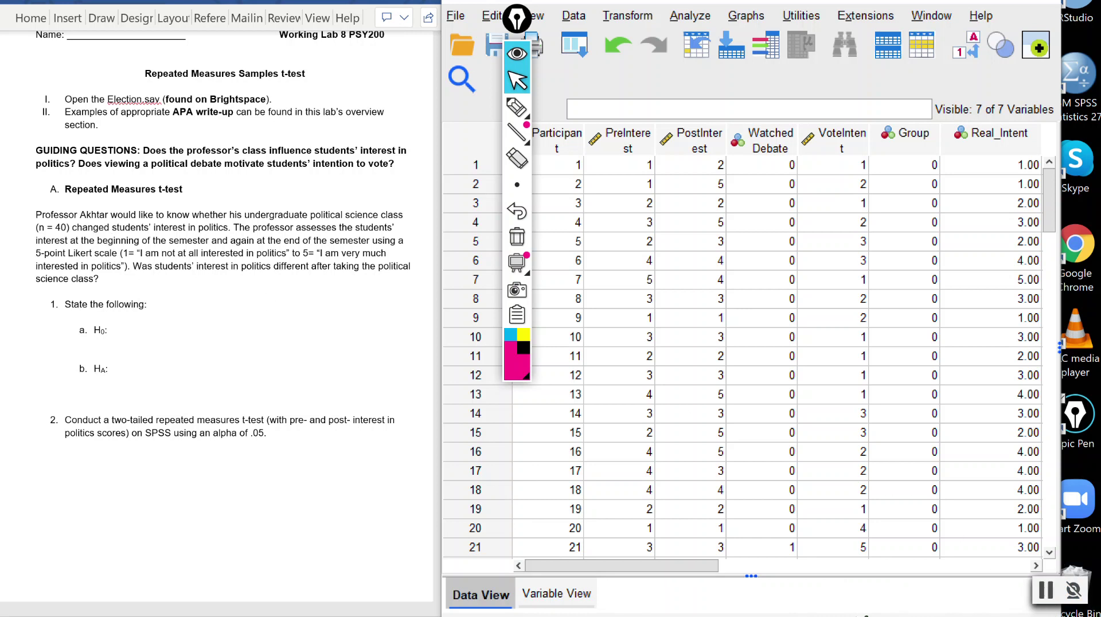
pyautogui.click(994, 616)
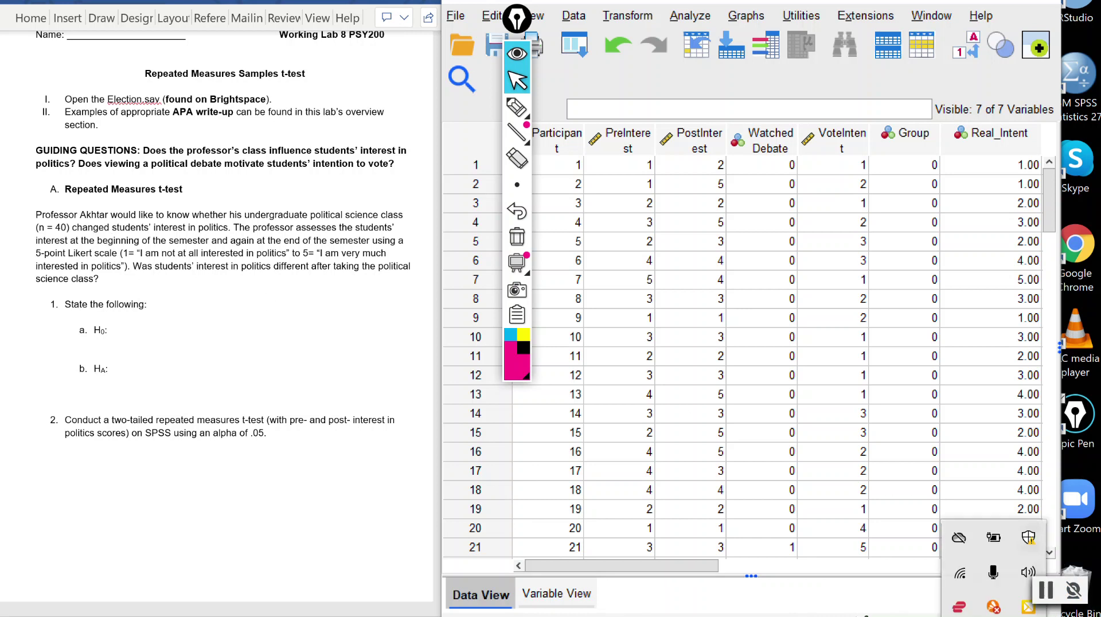
pyautogui.click(1026, 607)
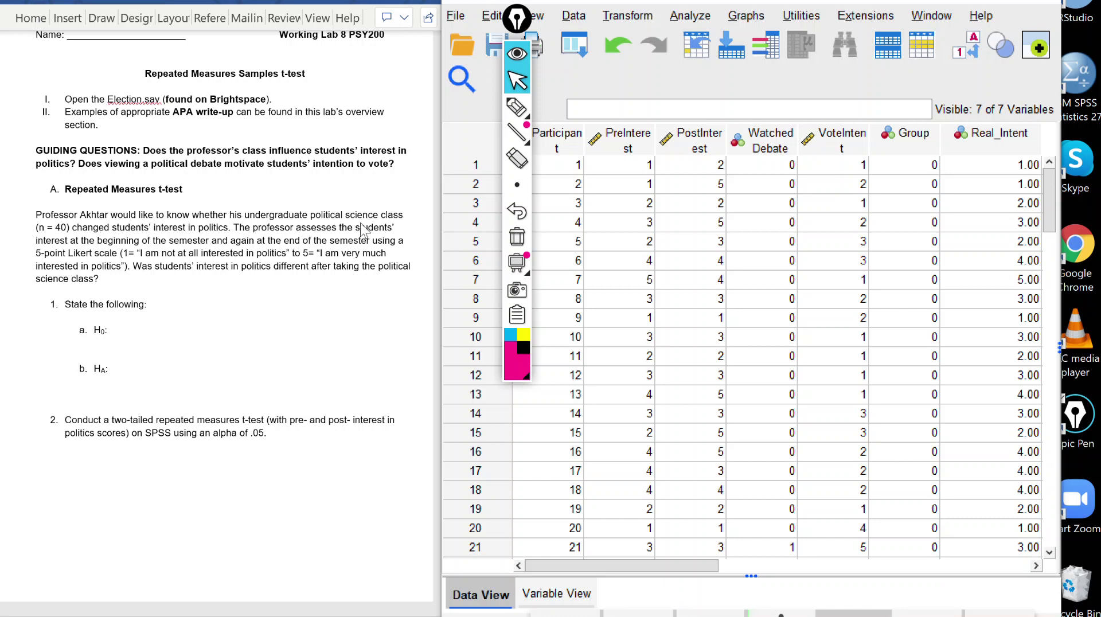
# Step: Correct the sample size in the exercise paragraph to (n = 42) and make it bold
pyautogui.click(66, 230)
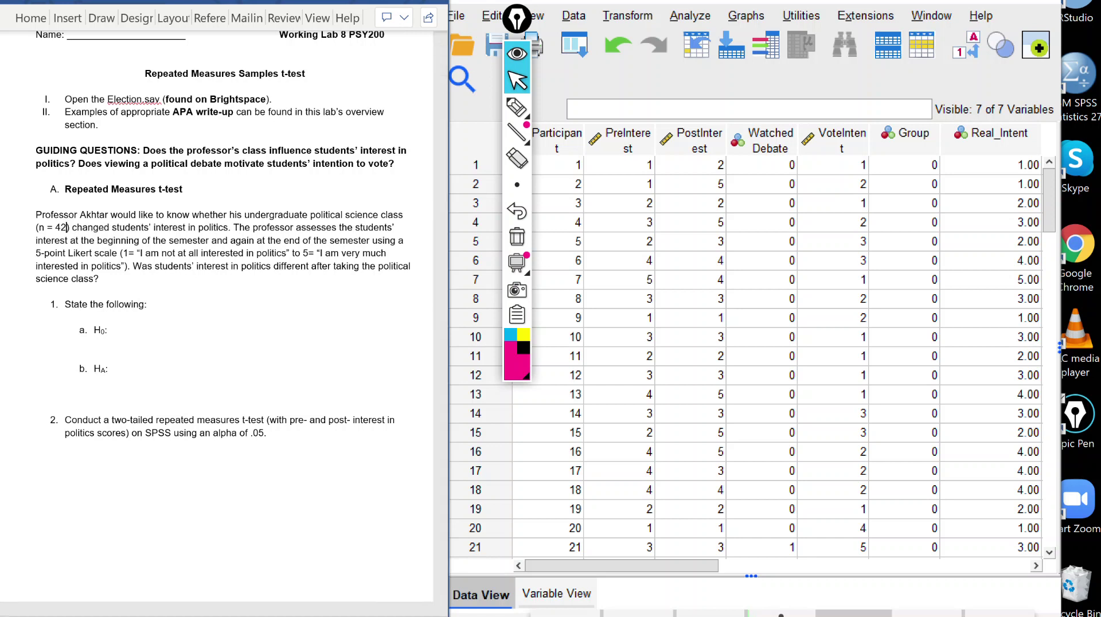
pyautogui.moveTo(69, 225); pyautogui.dragTo(35, 227)
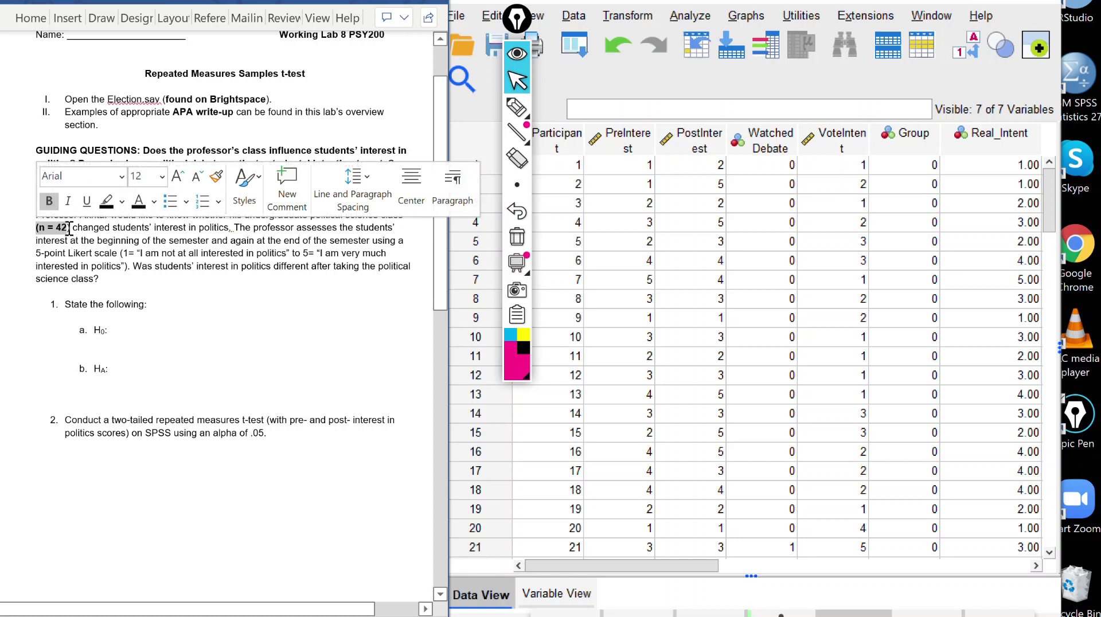
pyautogui.doubleClick(64, 227)
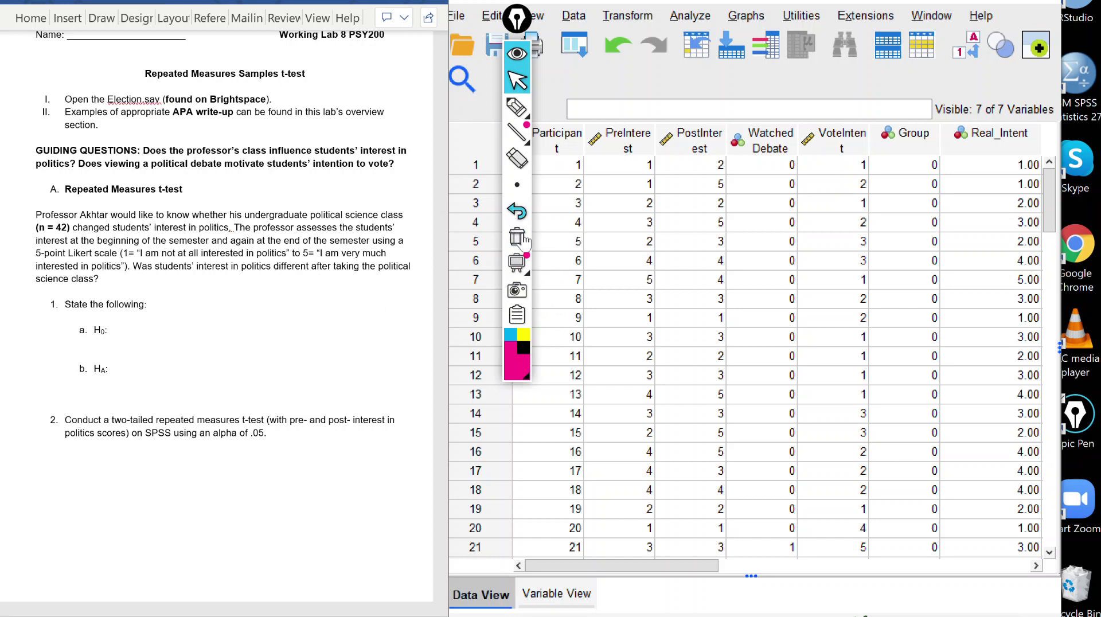
# Step: Handwrite "μ pretest =" beside H0 in item 1a, with the symbols in pink and the subscript in black
pyautogui.click(517, 106)
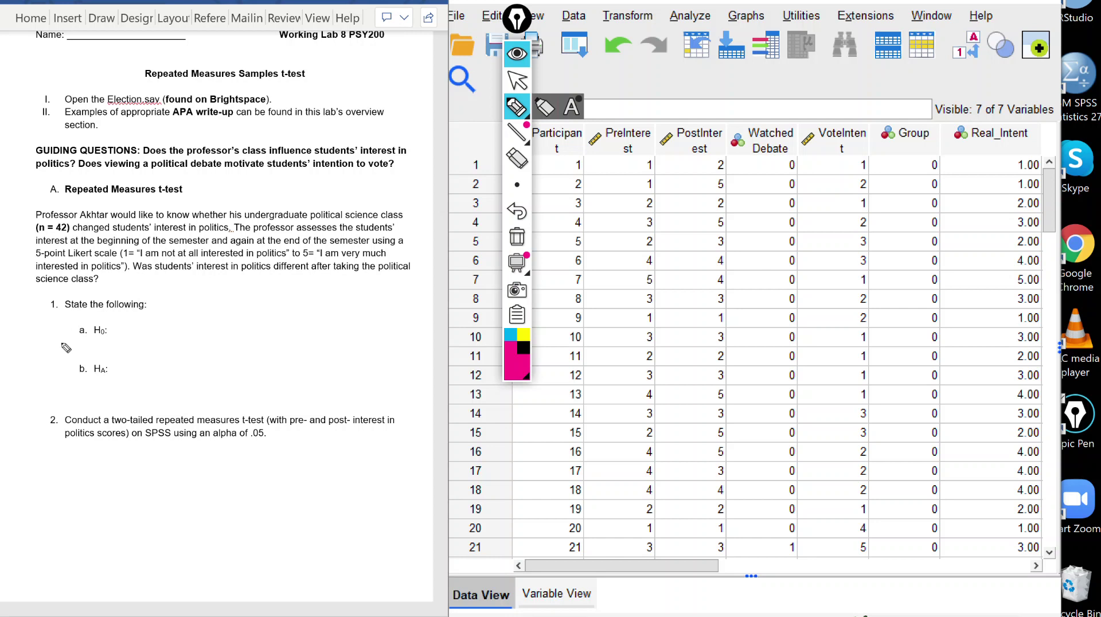
pyautogui.moveTo(126, 342)
pyautogui.mouseDown()
pyautogui.moveTo(142, 326)
pyautogui.moveTo(151, 343)
pyautogui.mouseUp()
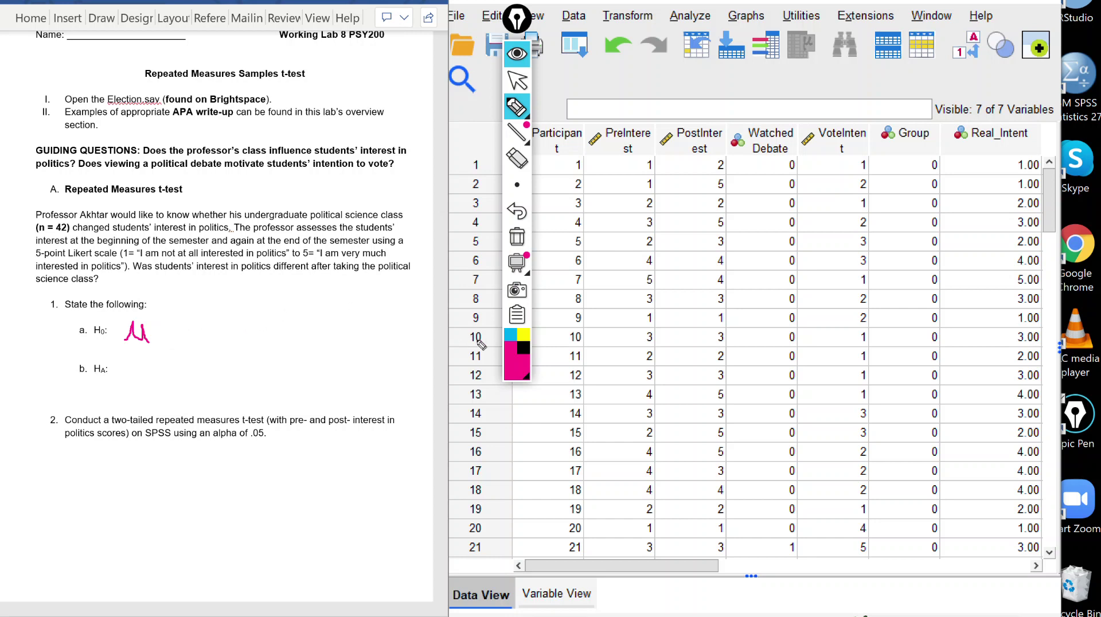
pyautogui.click(523, 347)
pyautogui.moveTo(153, 351)
pyautogui.mouseDown()
pyautogui.moveTo(162, 335)
pyautogui.moveTo(159, 344)
pyautogui.moveTo(180, 343)
pyautogui.mouseUp()
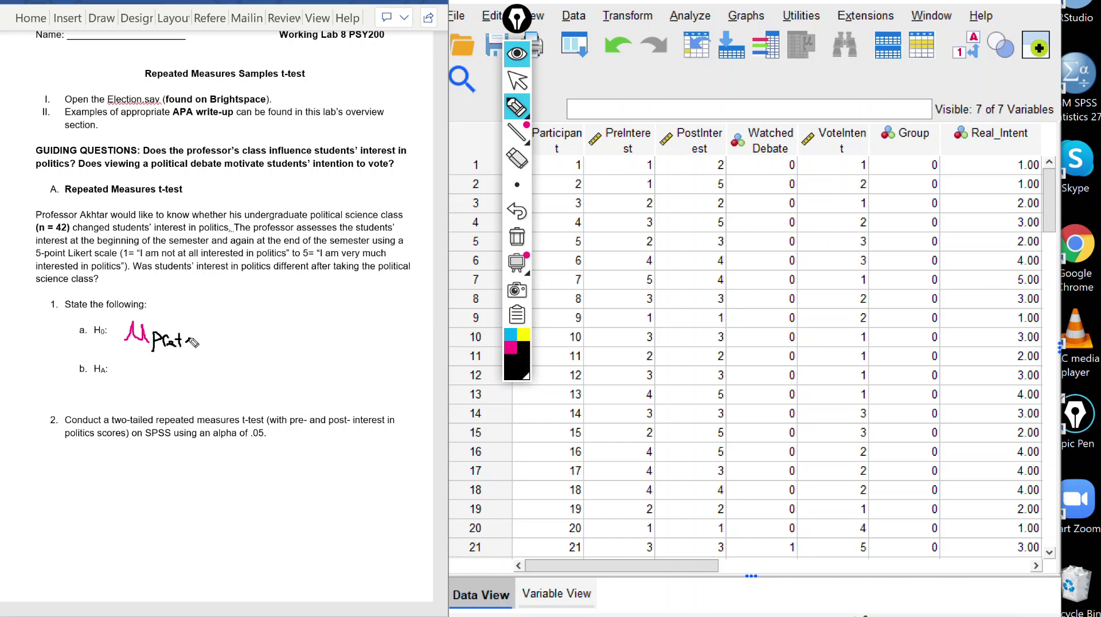
pyautogui.moveTo(196, 339); pyautogui.dragTo(210, 341)
pyautogui.click(510, 347)
pyautogui.moveTo(227, 324); pyautogui.dragTo(241, 331)
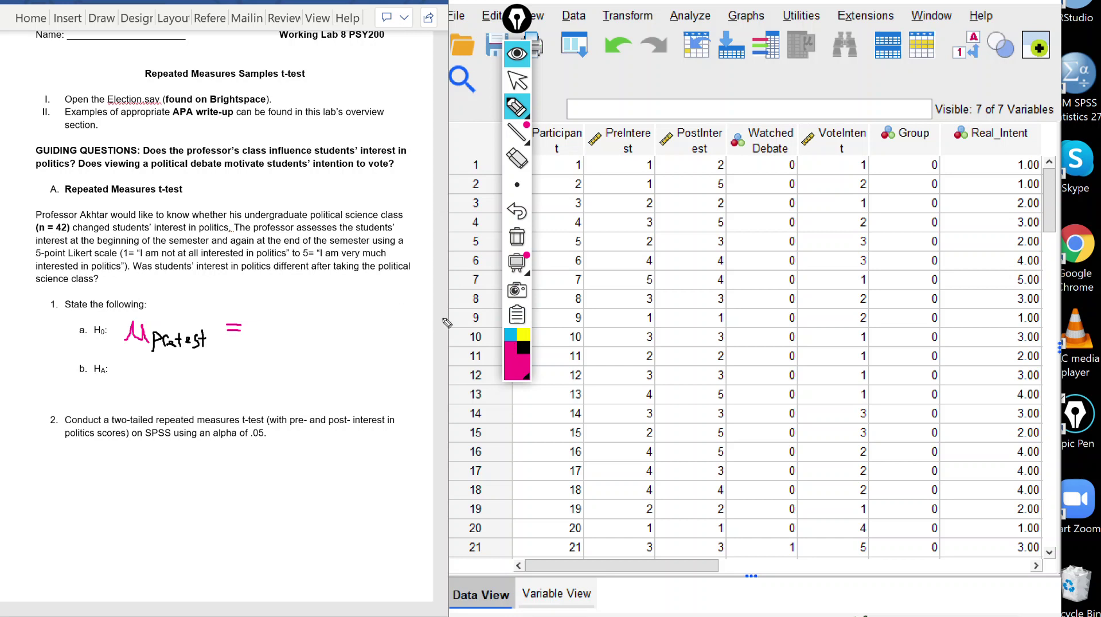
pyautogui.click(525, 349)
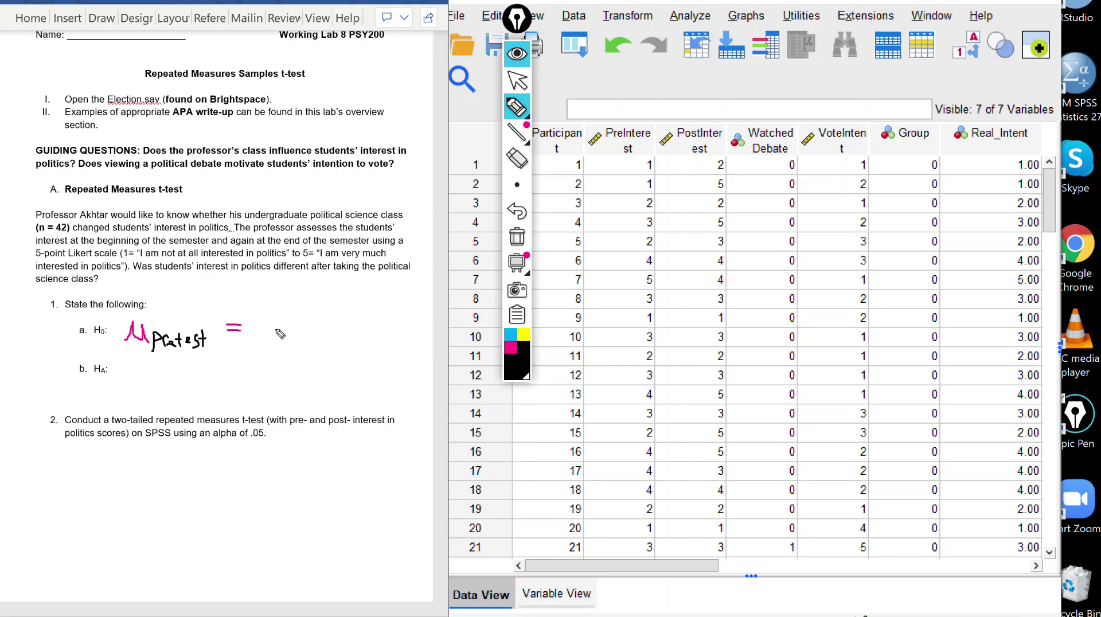
pyautogui.moveTo(251, 340)
pyautogui.mouseDown()
pyautogui.moveTo(259, 327)
pyautogui.moveTo(286, 338)
pyautogui.mouseUp()
pyautogui.click(518, 213)
pyautogui.click(518, 213)
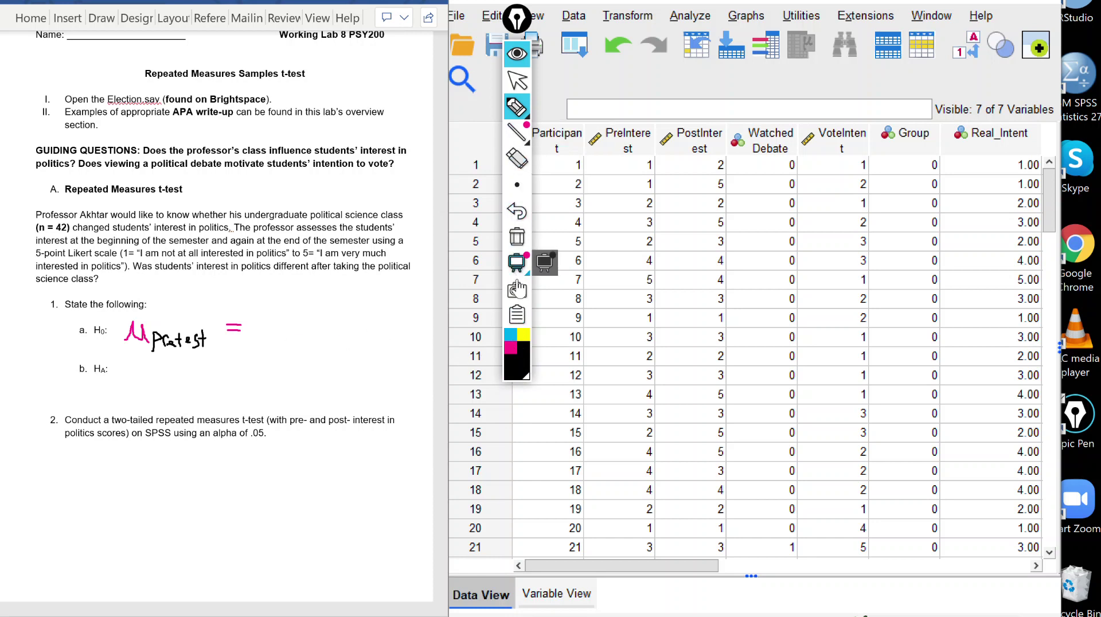
# Step: Complete the null hypothesis with a handwritten pink μ and the black subscript "post test" after the equals sign
pyautogui.click(510, 347)
pyautogui.moveTo(257, 346)
pyautogui.mouseDown()
pyautogui.moveTo(270, 330)
pyautogui.moveTo(323, 335)
pyautogui.moveTo(319, 343)
pyautogui.moveTo(323, 330)
pyautogui.moveTo(359, 347)
pyautogui.moveTo(378, 334)
pyautogui.mouseUp()
pyautogui.click(523, 347)
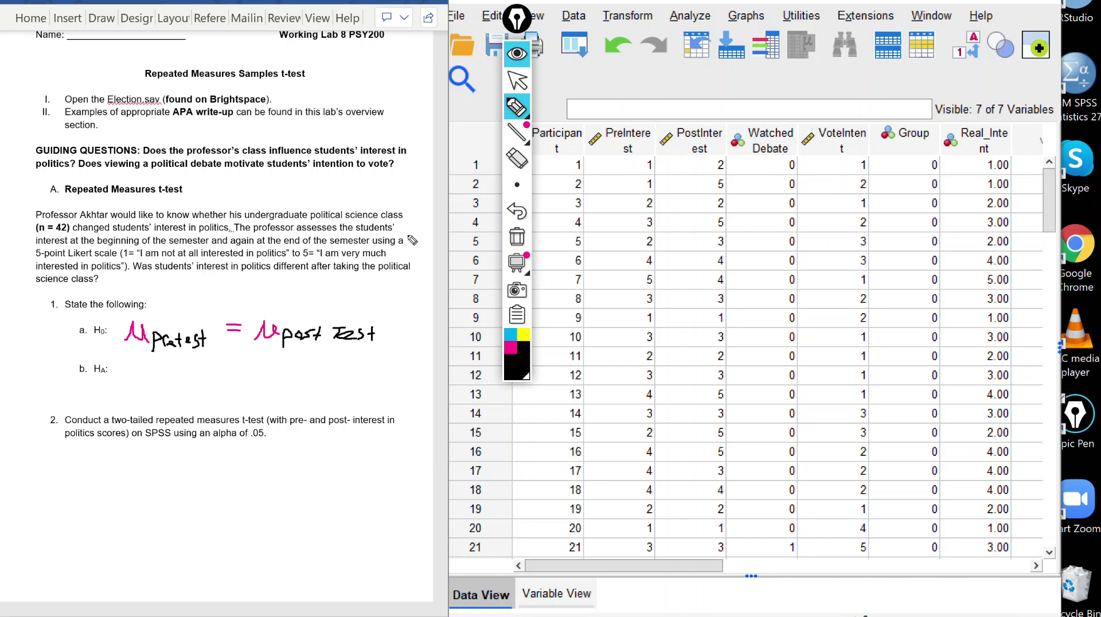
pyautogui.moveTo(517, 262)
pyautogui.click(517, 81)
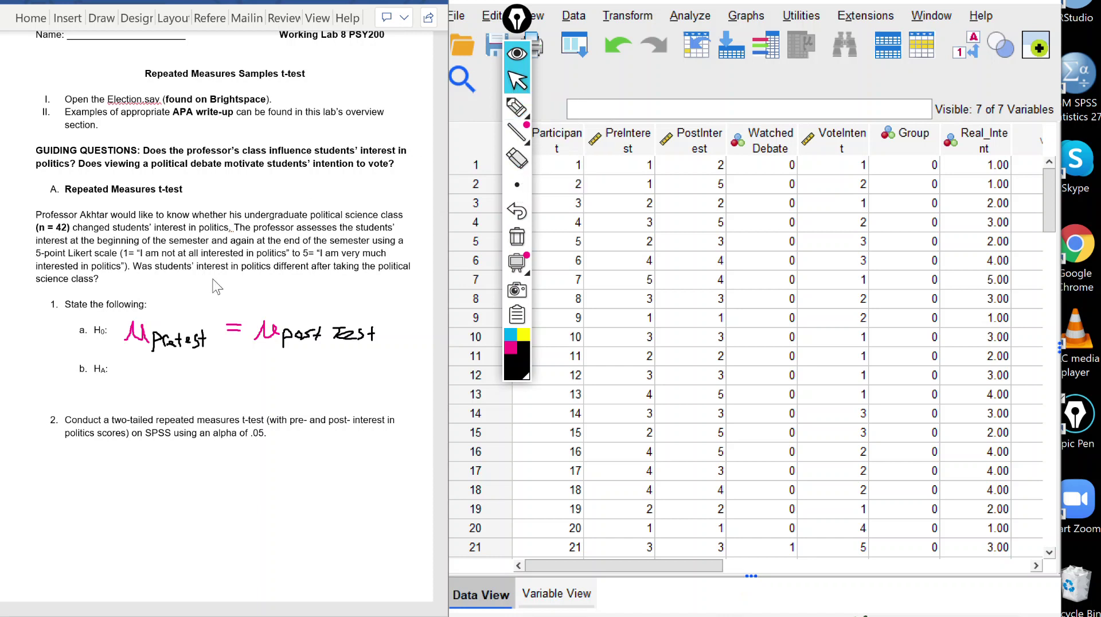
# Step: Erase the handwritten "pretest" subscript from the first μ
pyautogui.click(516, 159)
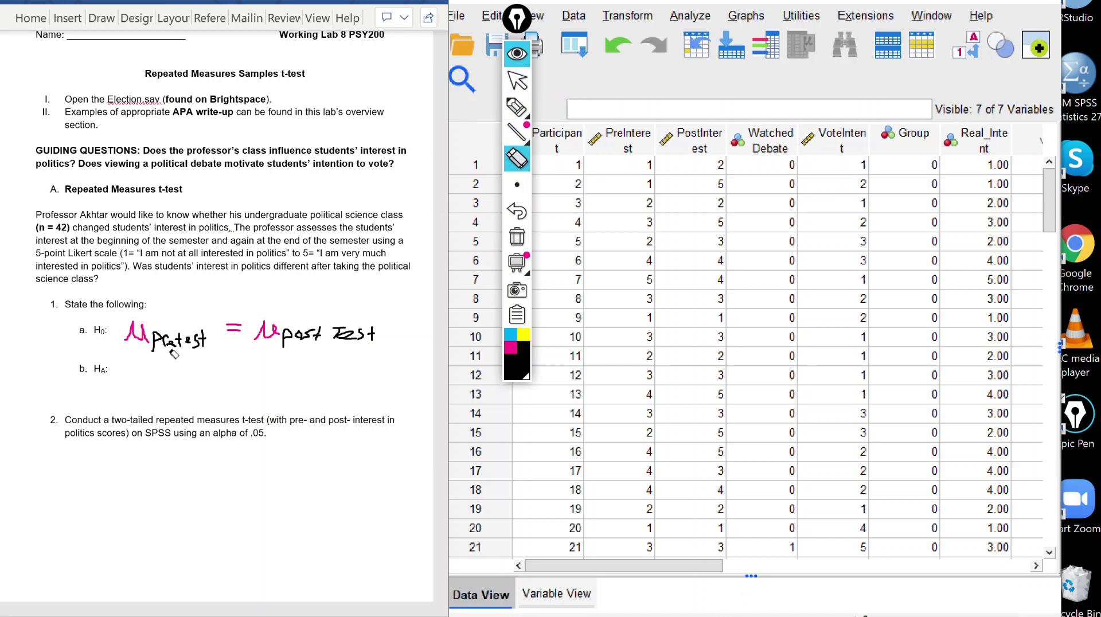
pyautogui.click(517, 81)
pyautogui.click(517, 159)
pyautogui.moveTo(181, 339)
pyautogui.mouseDown()
pyautogui.moveTo(160, 350)
pyautogui.moveTo(204, 347)
pyautogui.mouseUp()
# Step: Handwrite "interest in politics before taking class" in black as the subscript of the first μ
pyautogui.click(519, 364)
pyautogui.click(516, 368)
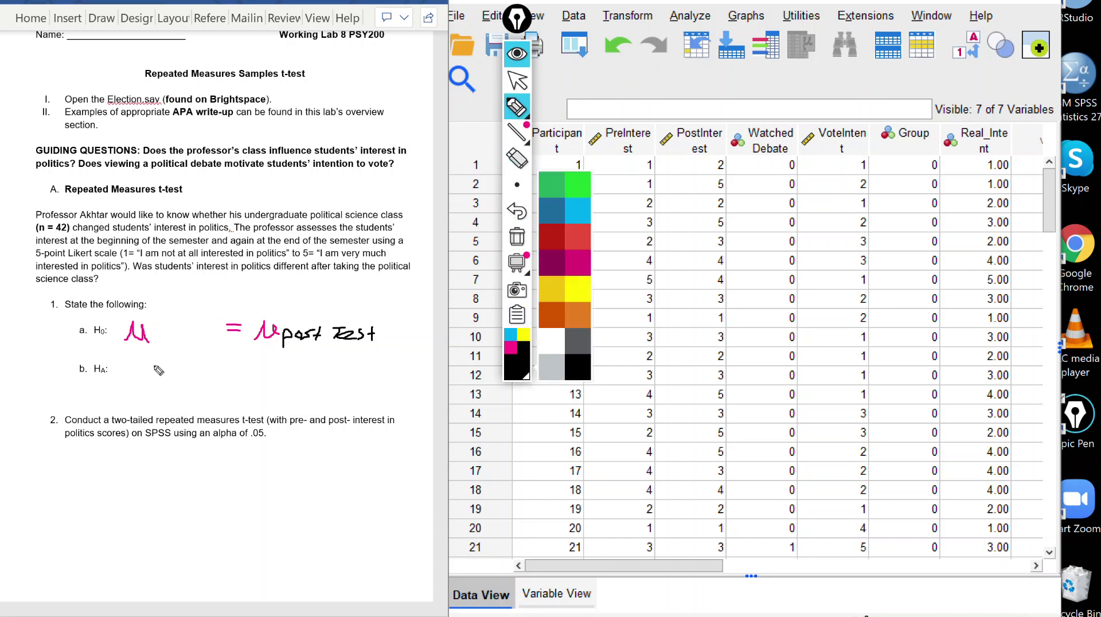
pyautogui.moveTo(155, 345); pyautogui.dragTo(164, 346)
pyautogui.click(154, 342)
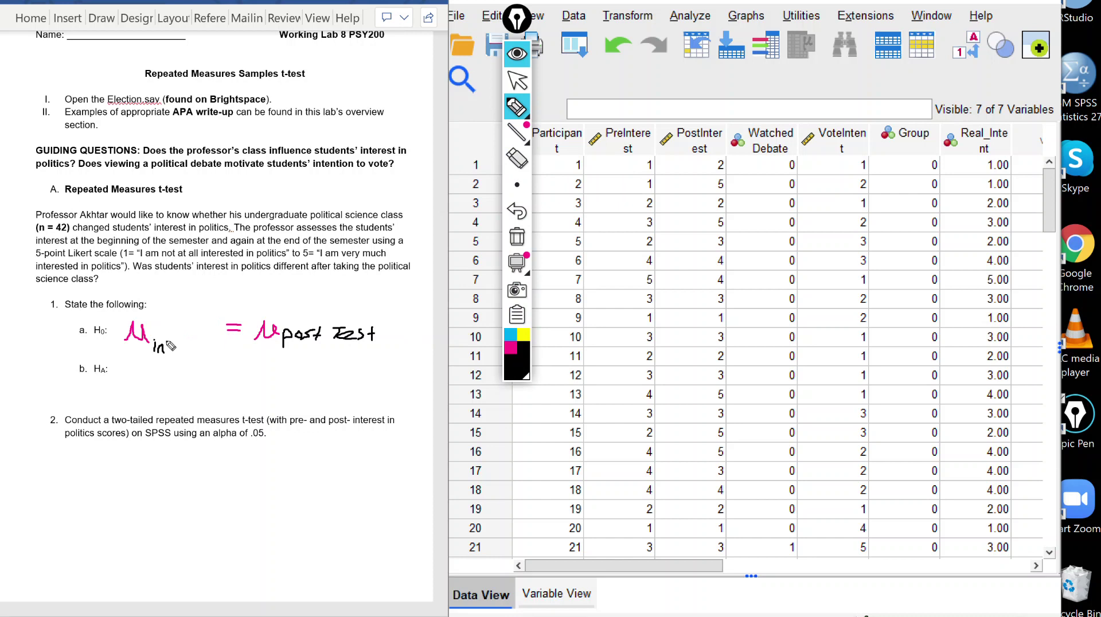
pyautogui.moveTo(173, 348); pyautogui.dragTo(248, 360)
pyautogui.click(209, 343)
pyautogui.click(249, 344)
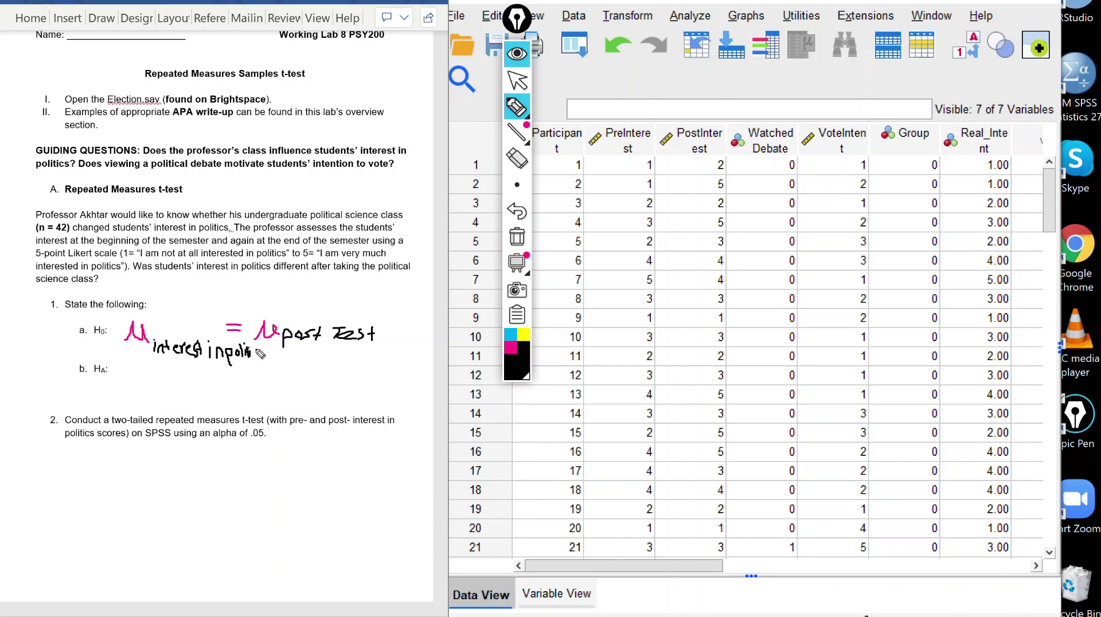
pyautogui.moveTo(263, 349); pyautogui.dragTo(262, 360)
pyautogui.moveTo(157, 357); pyautogui.dragTo(182, 367)
pyautogui.moveTo(202, 368); pyautogui.dragTo(208, 372)
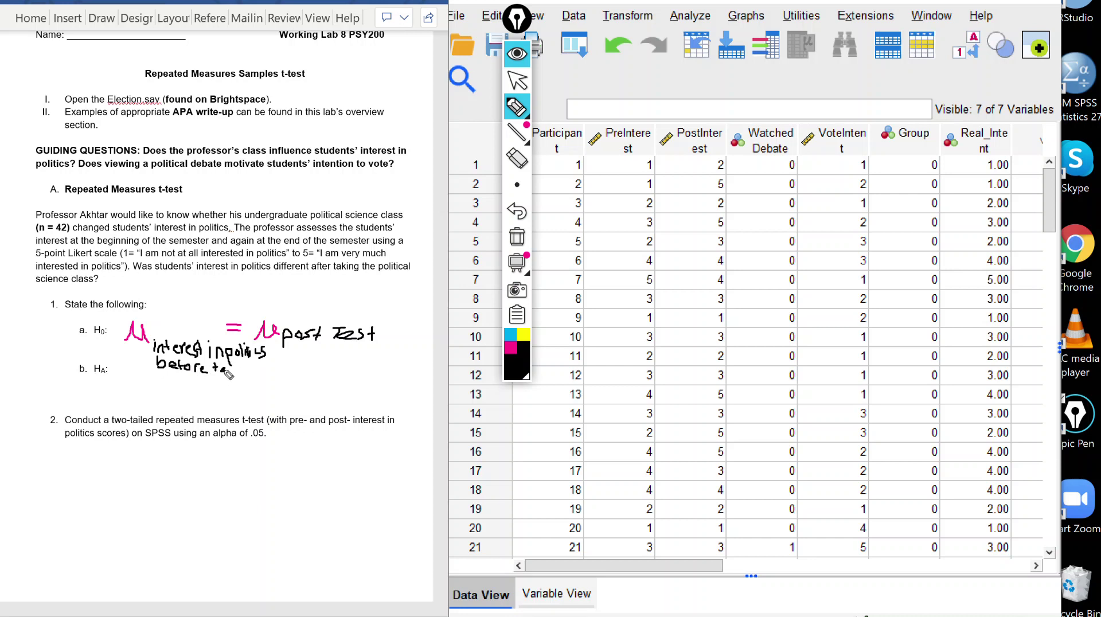
pyautogui.moveTo(232, 371)
pyautogui.mouseDown()
pyautogui.moveTo(263, 374)
pyautogui.moveTo(249, 388)
pyautogui.mouseUp()
pyautogui.moveTo(180, 382)
pyautogui.mouseDown()
pyautogui.moveTo(214, 383)
pyautogui.moveTo(211, 392)
pyautogui.mouseUp()
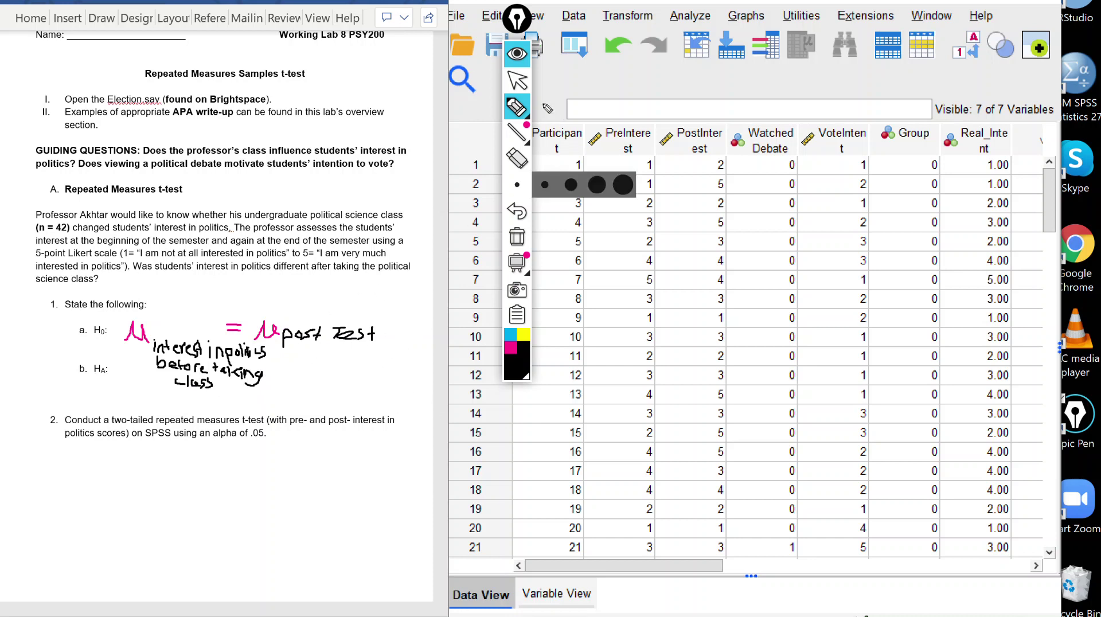
# Step: Replace the handwritten subscripts with the typed text "Interest in politics before taking the class" and "Interest in politics after taking the class"
pyautogui.click(517, 80)
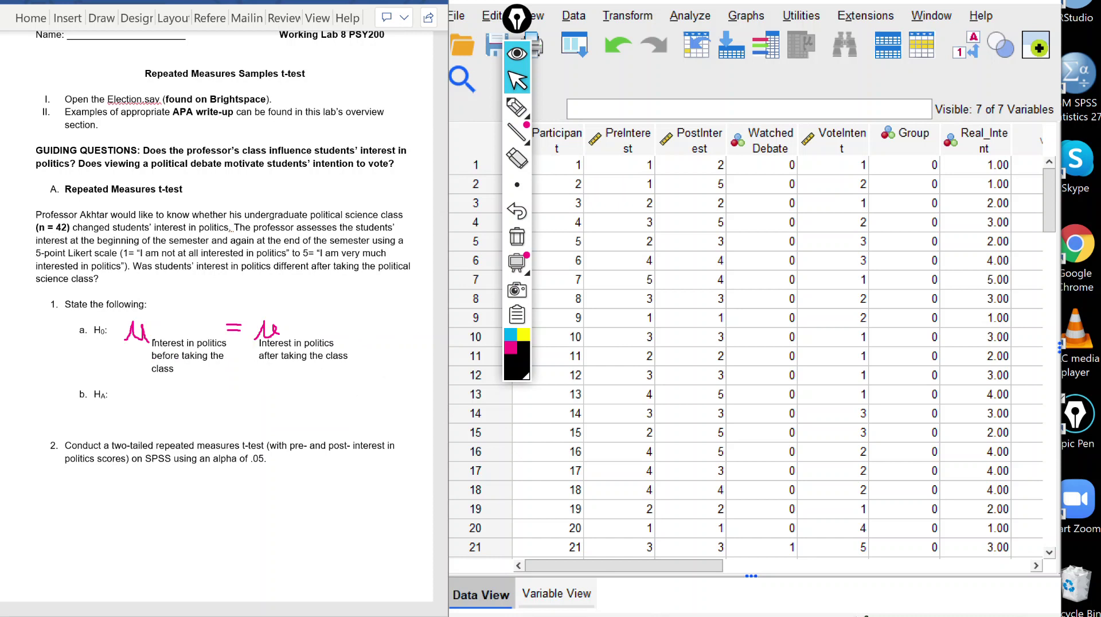
pyautogui.click(177, 364)
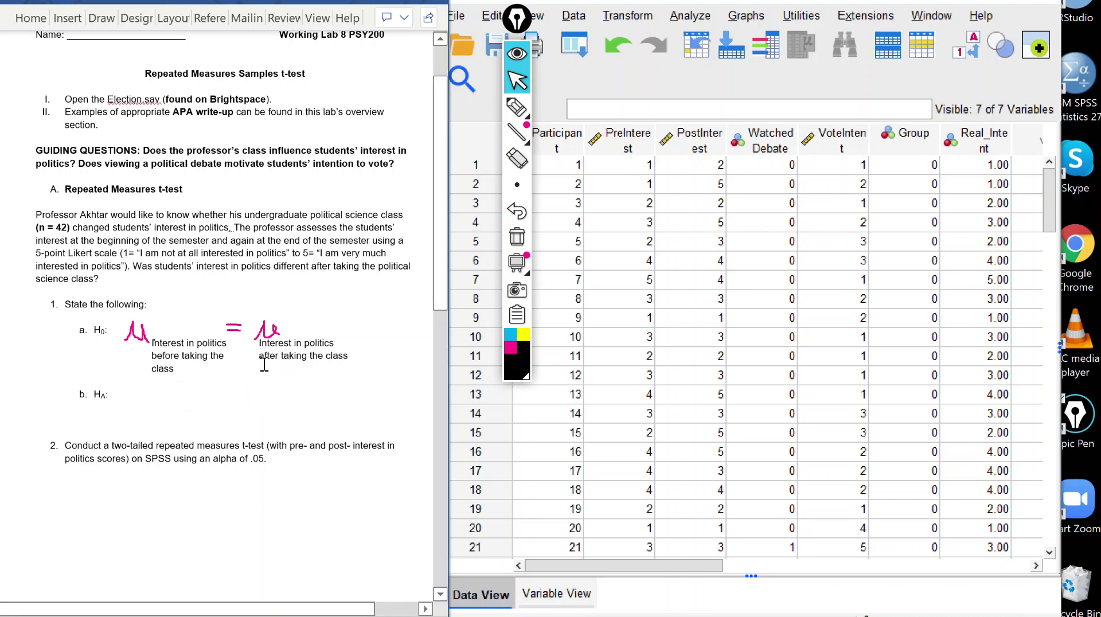
# Step: Change the label of item 1a to HA by replacing its subscript
pyautogui.click(516, 107)
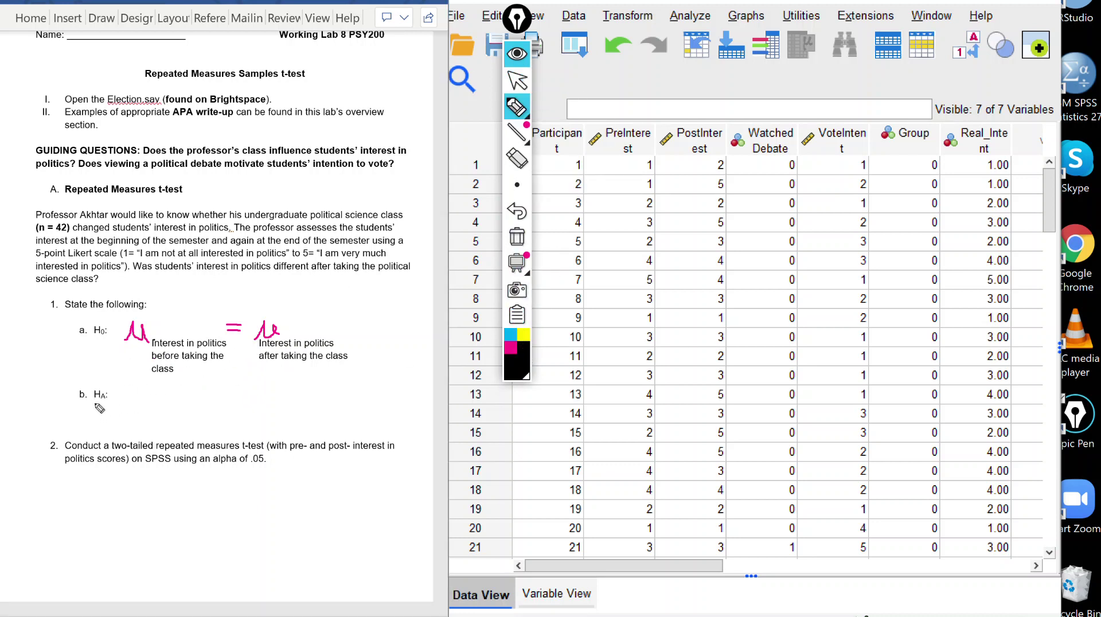
pyautogui.moveTo(526, 108)
pyautogui.click(516, 81)
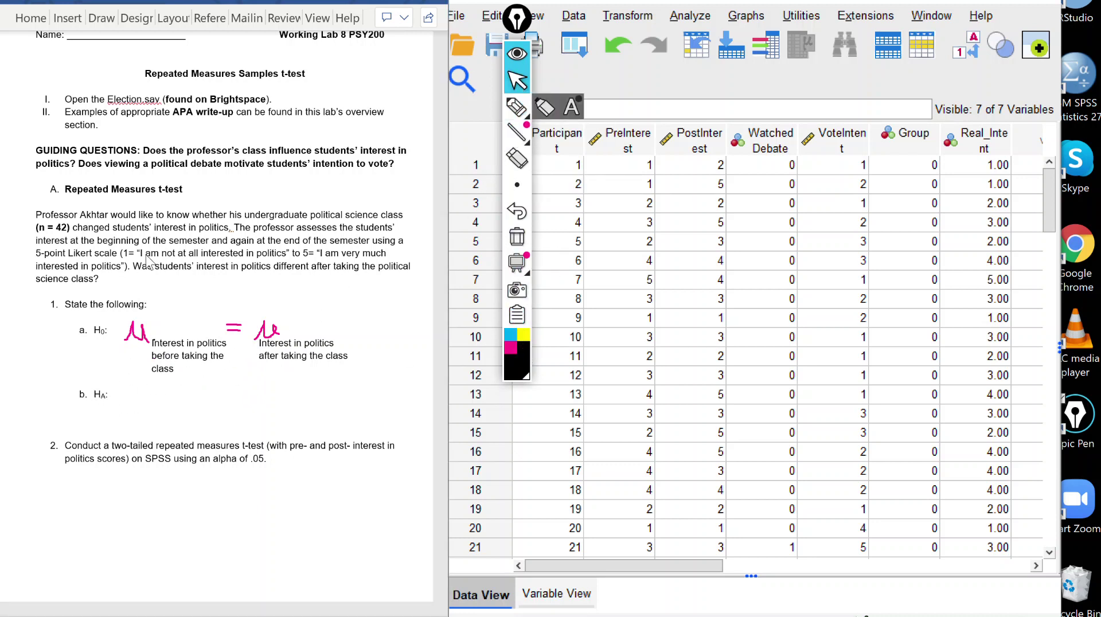
pyautogui.doubleClick(103, 331)
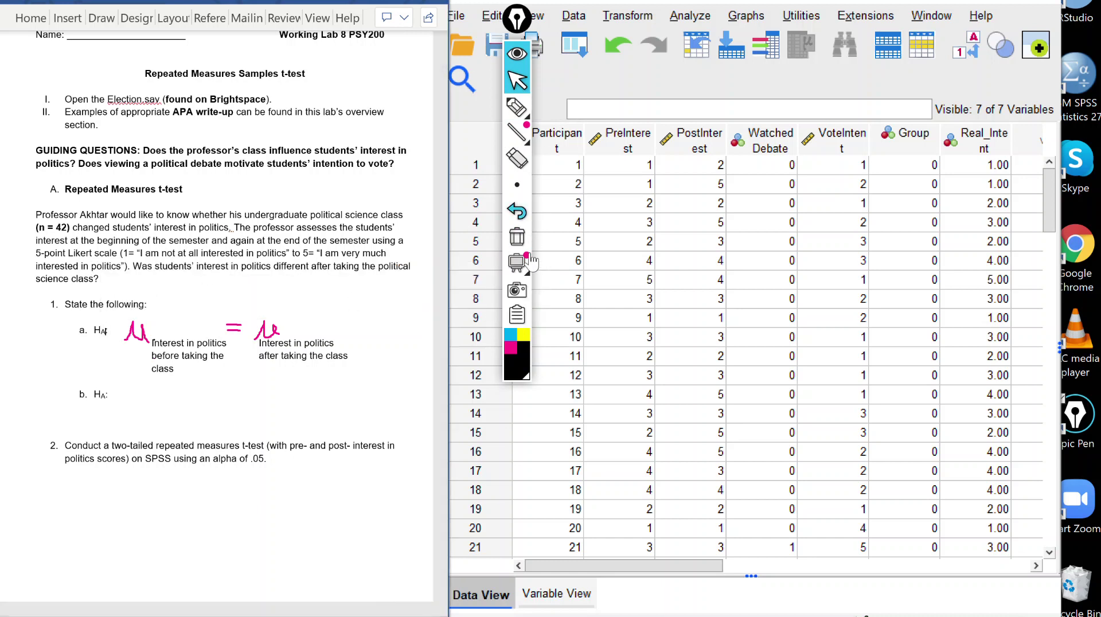
# Step: Draw a thick black slash through the pink equals sign to turn it into a not-equal sign
pyautogui.click(517, 106)
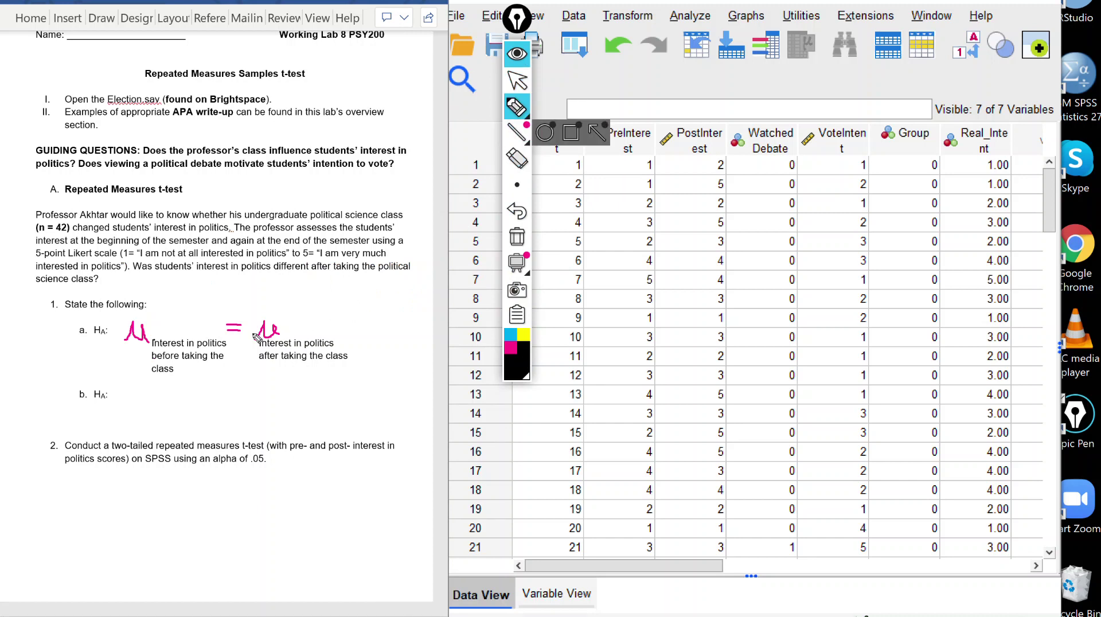
pyautogui.moveTo(246, 317)
pyautogui.mouseDown()
pyautogui.moveTo(236, 347)
pyautogui.moveTo(256, 309)
pyautogui.moveTo(223, 351)
pyautogui.moveTo(248, 317)
pyautogui.mouseUp()
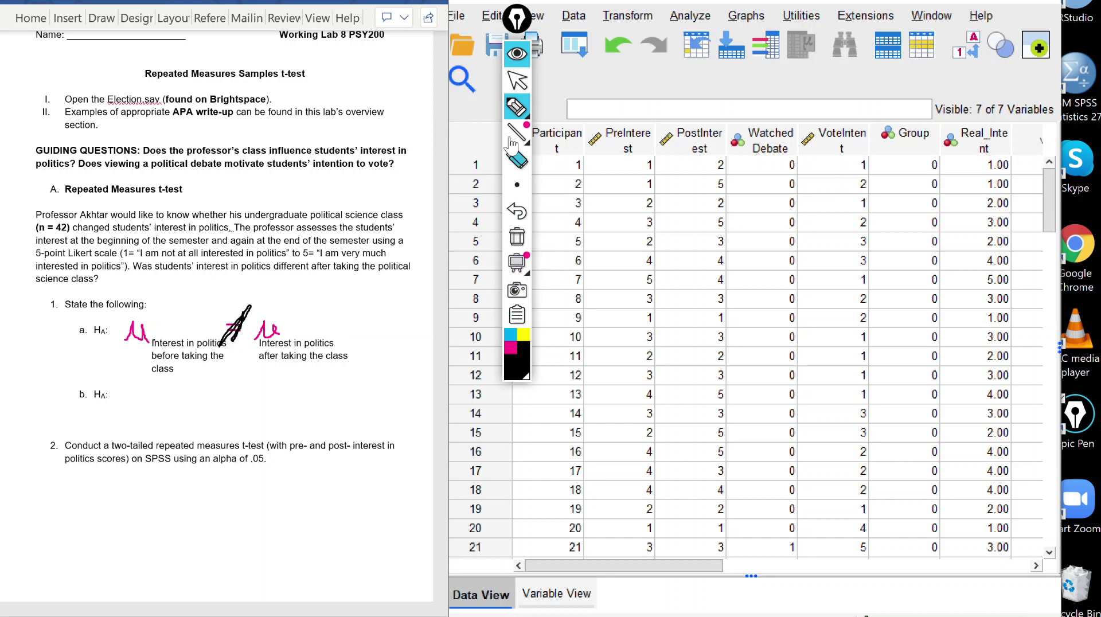
pyautogui.click(517, 83)
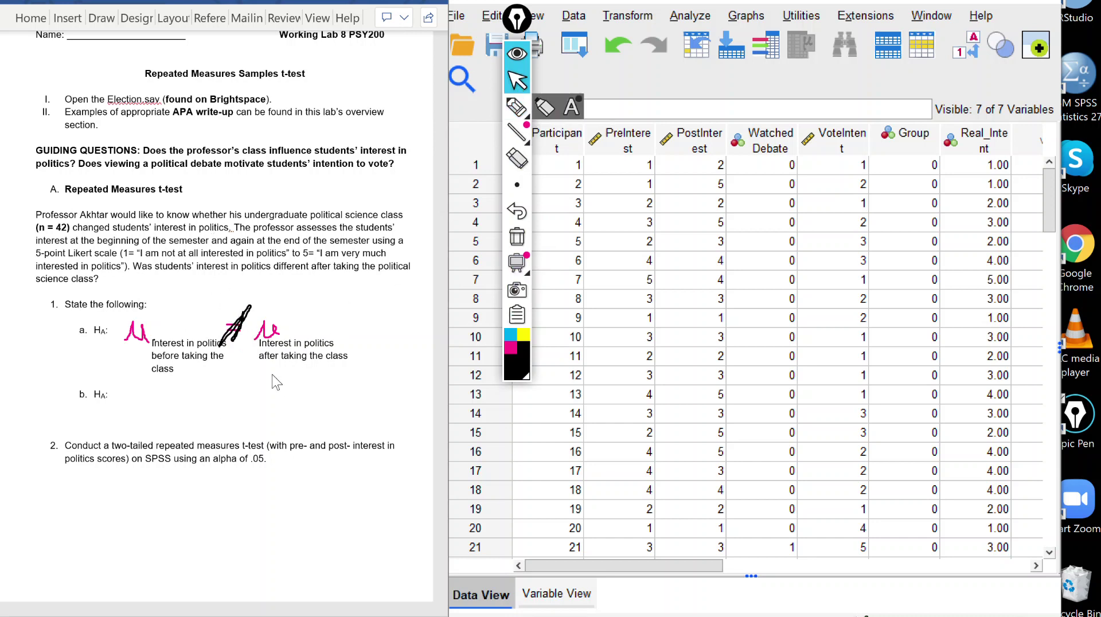
# Step: Clear all the pen annotations and move the drawing toolbar off the SPSS data window
pyautogui.click(517, 236)
pyautogui.scroll(-3, 302, 390)
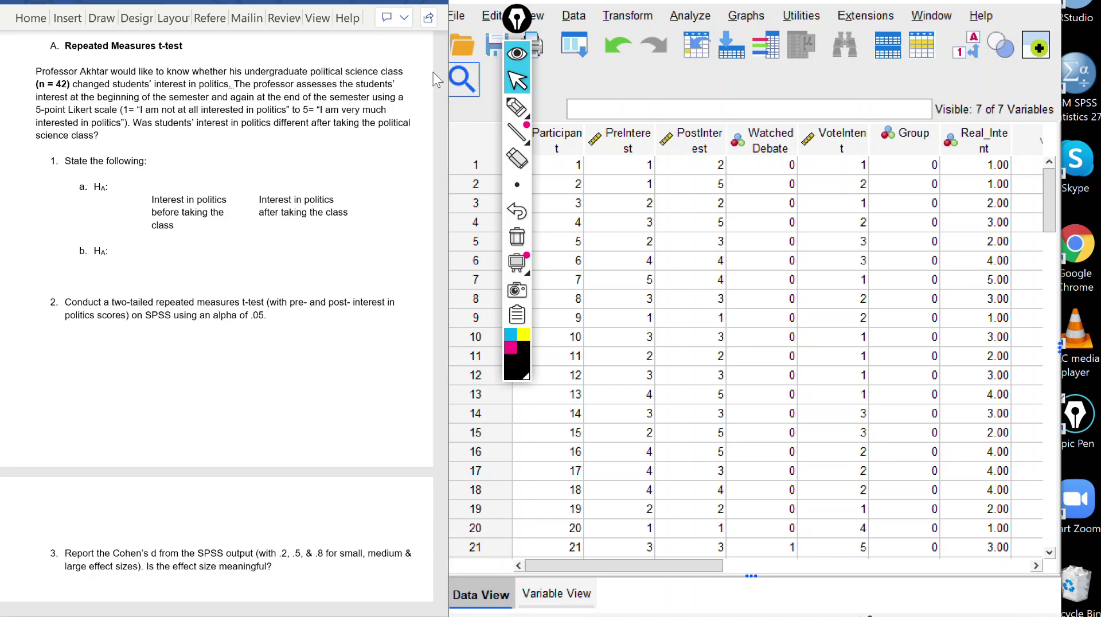
pyautogui.moveTo(516, 20); pyautogui.dragTo(985, 110)
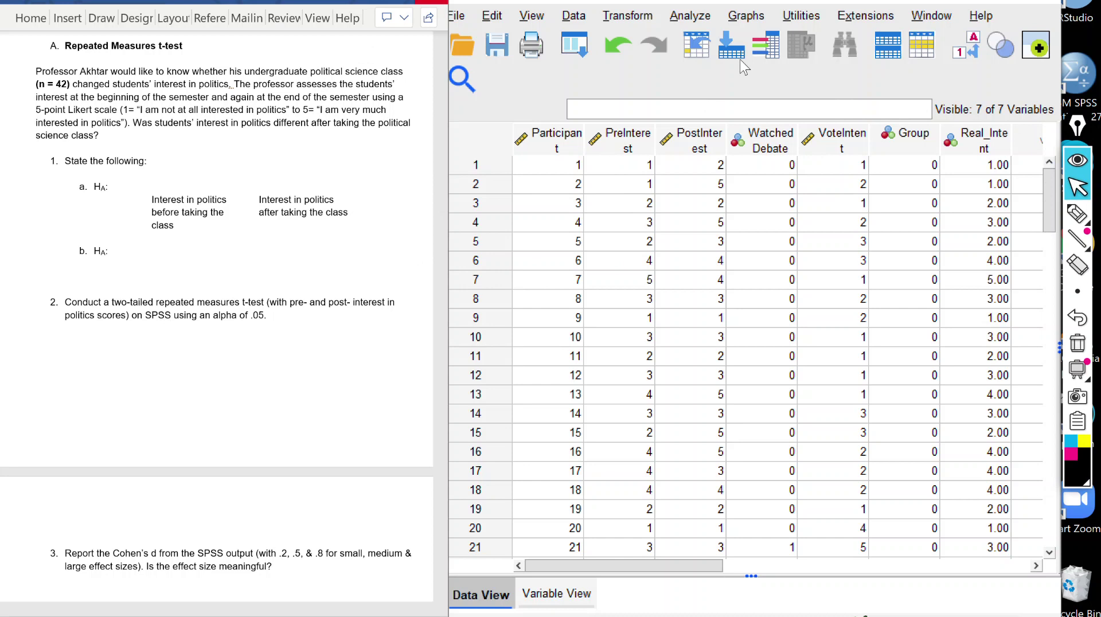
# Step: Open the Paired-Samples T Test and remove PreInterest and PostInterest from the first pair
pyautogui.click(694, 19)
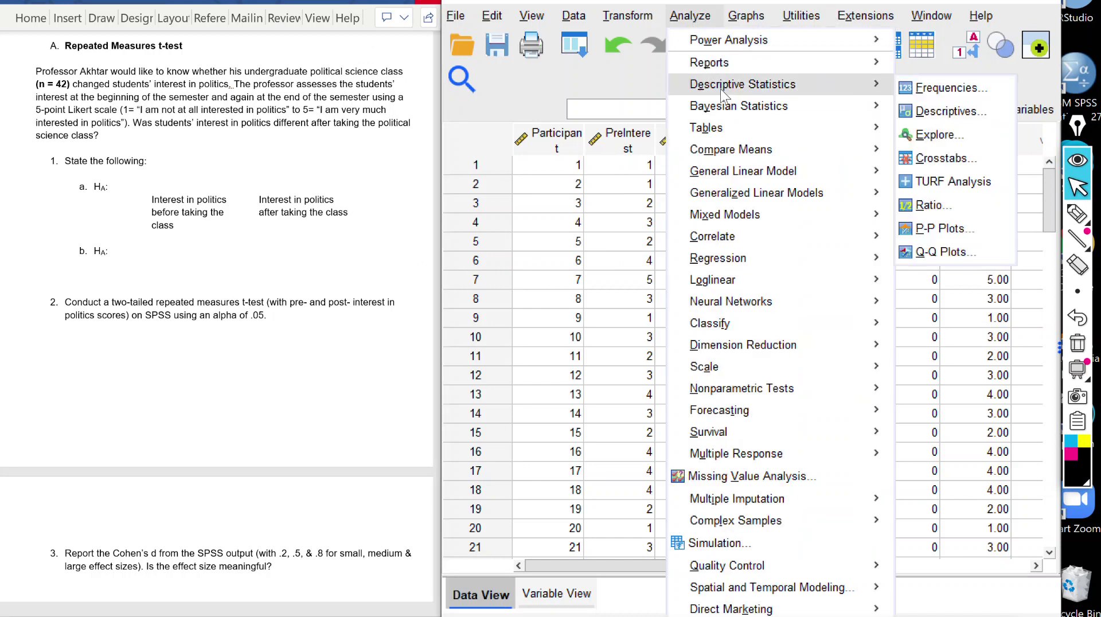
pyautogui.moveTo(724, 150)
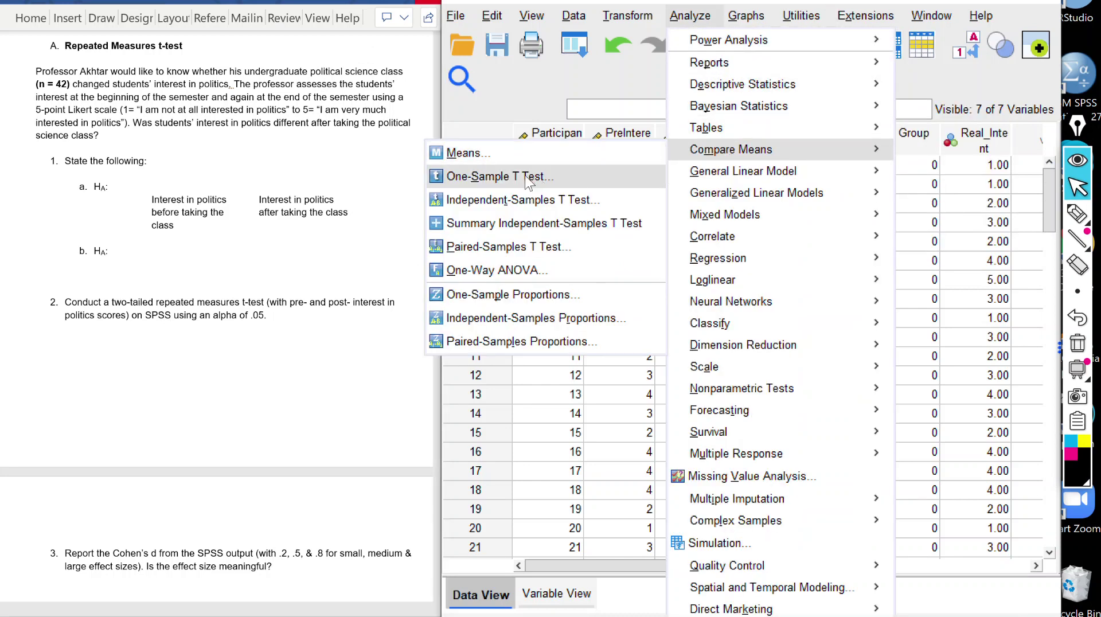
pyautogui.click(486, 253)
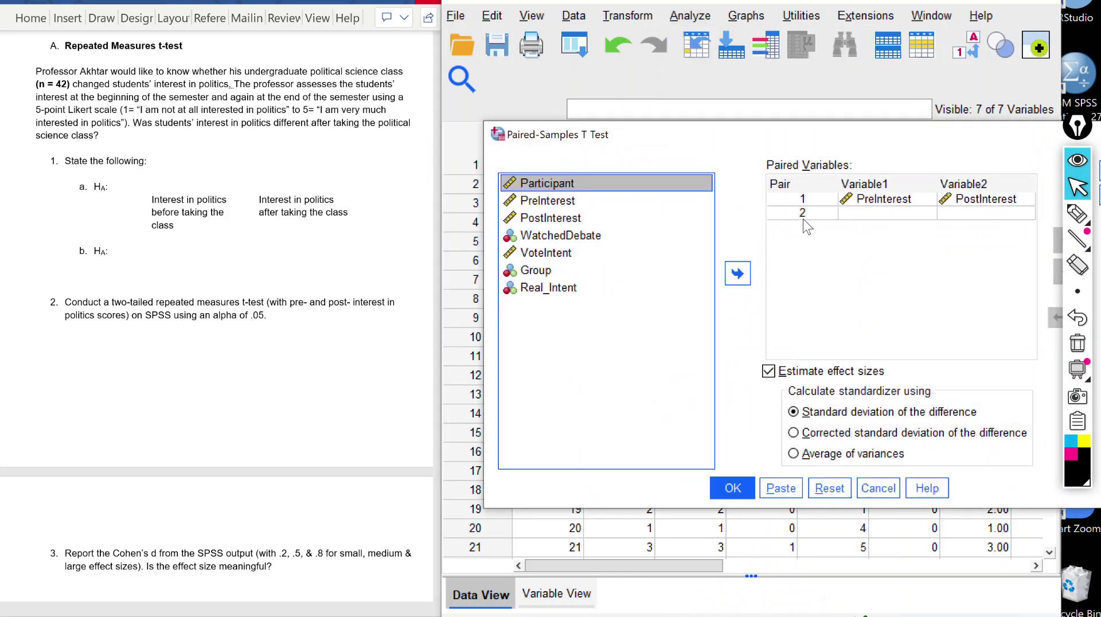
pyautogui.doubleClick(891, 206)
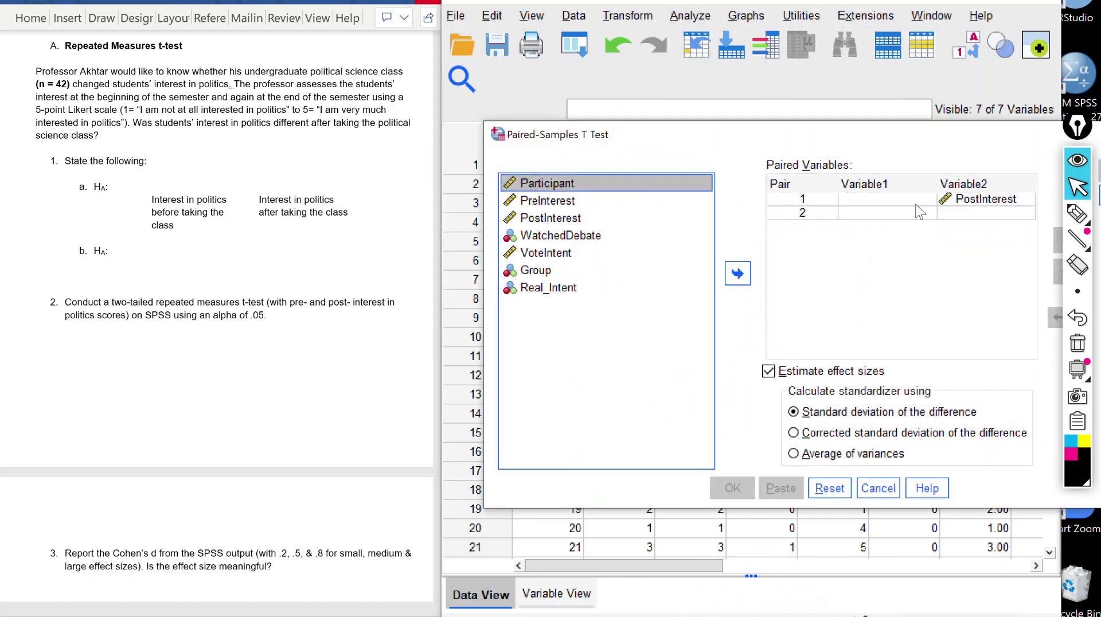
pyautogui.click(998, 198)
pyautogui.click(739, 274)
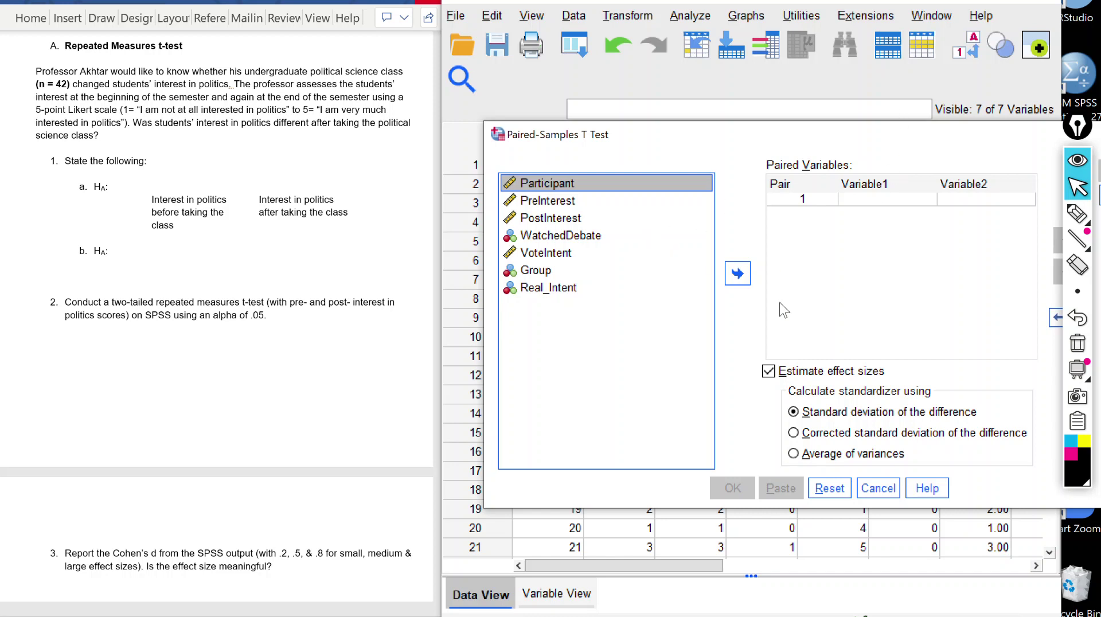
# Step: Run the paired-samples t-test with PreInterest and PostInterest as the pair, and narrow the output window to uncover the Word document
pyautogui.moveTo(547, 204); pyautogui.dragTo(865, 197)
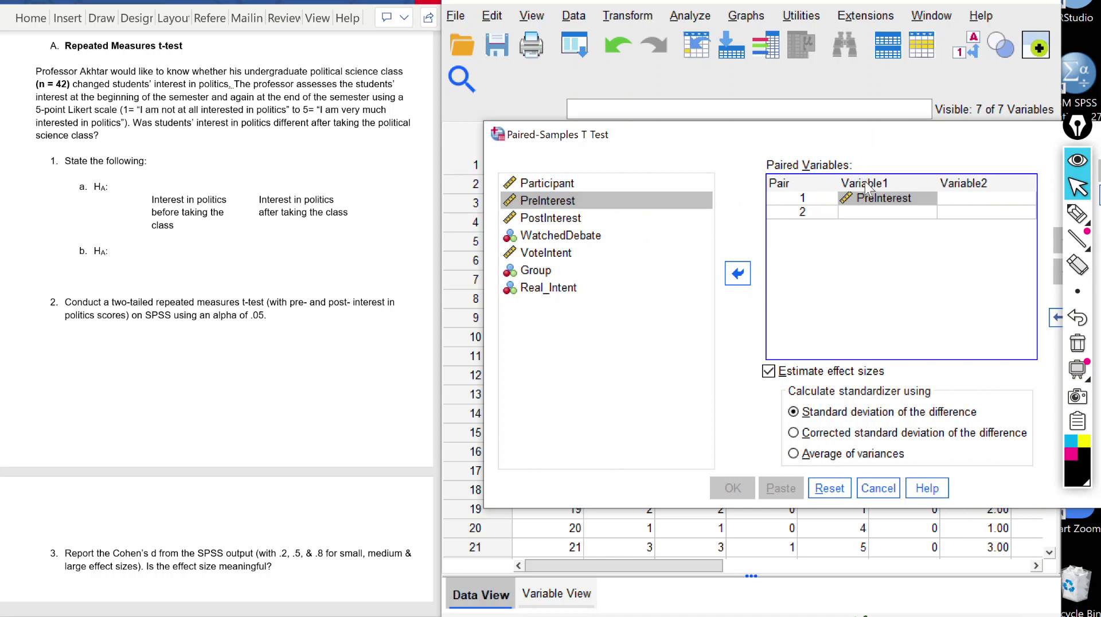
pyautogui.moveTo(550, 218); pyautogui.dragTo(961, 199)
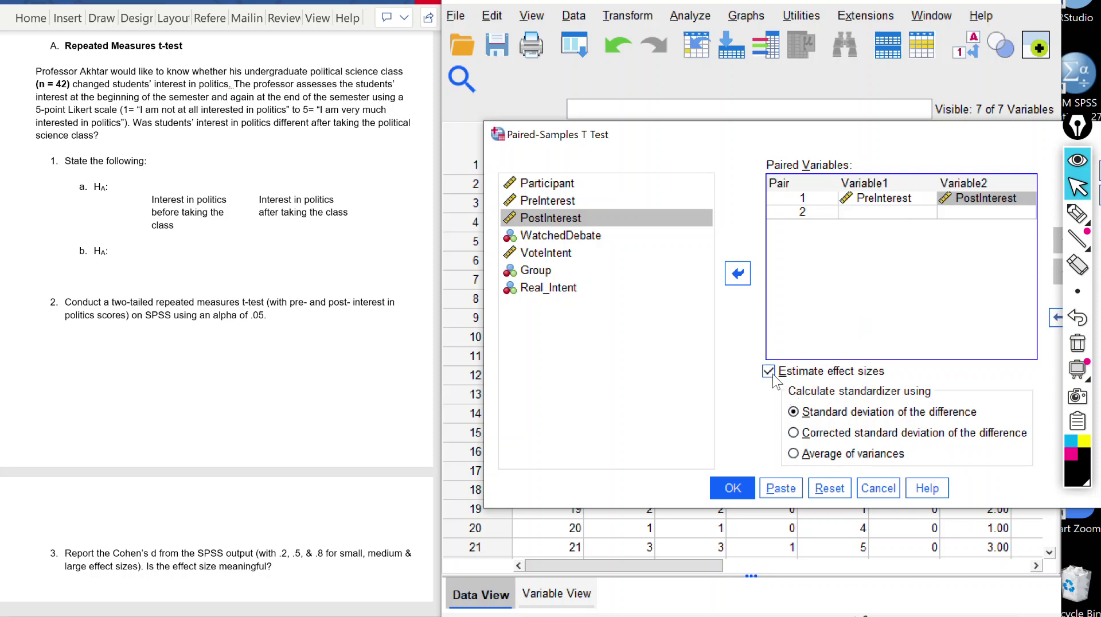
pyautogui.click(732, 488)
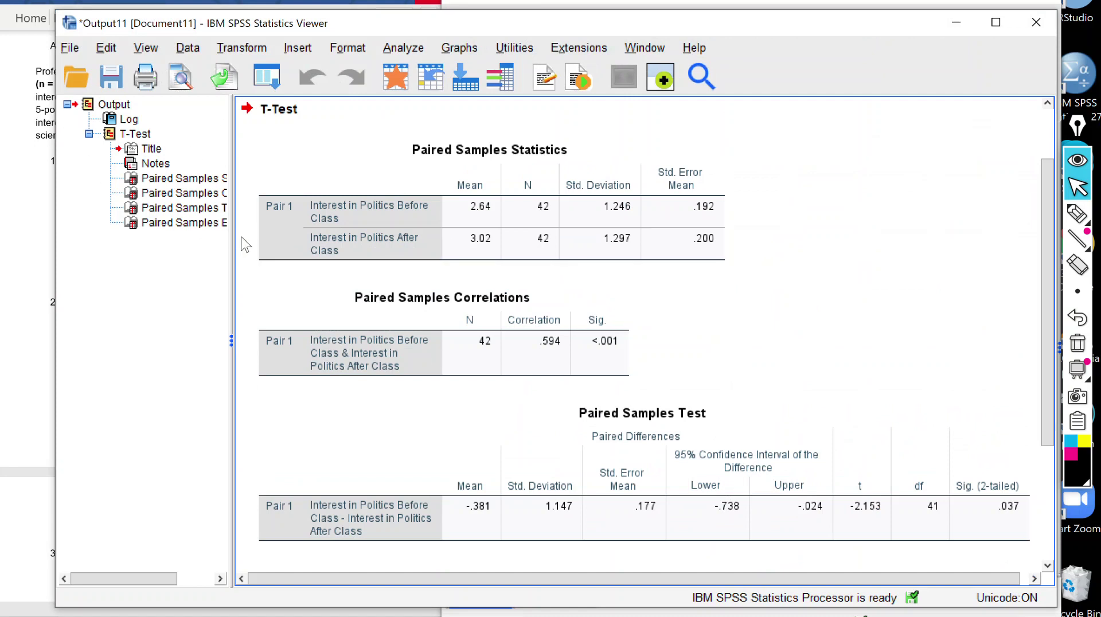
pyautogui.moveTo(229, 236); pyautogui.dragTo(464, 207)
pyautogui.click(596, 238)
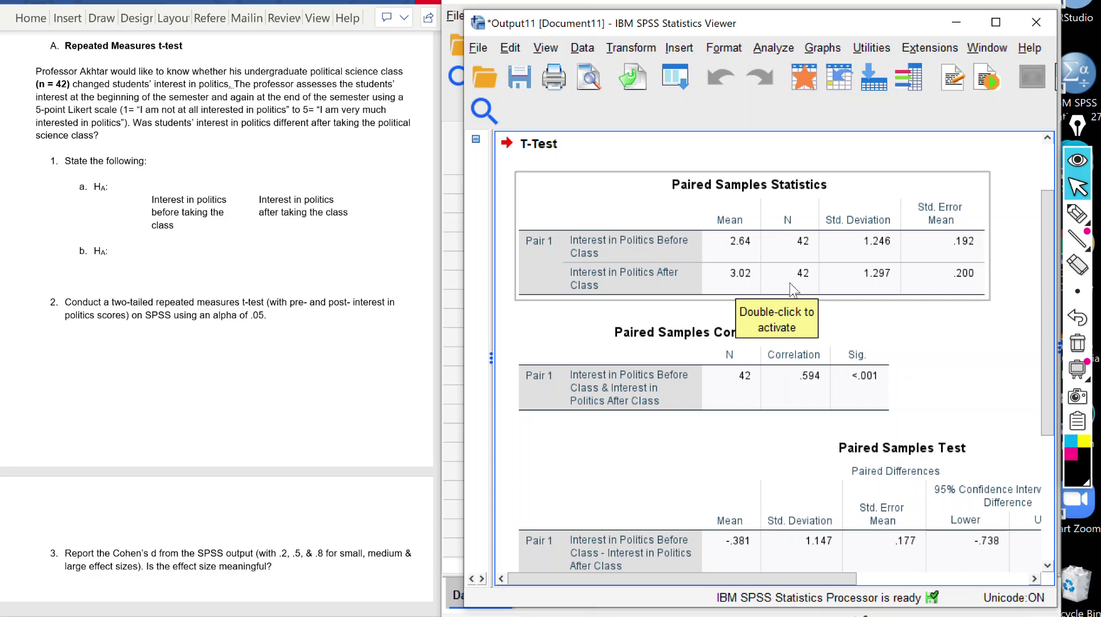
# Step: Return to the data set and widen the Participant, PreInterest and PostInterest columns so their full names fit
pyautogui.click(449, 254)
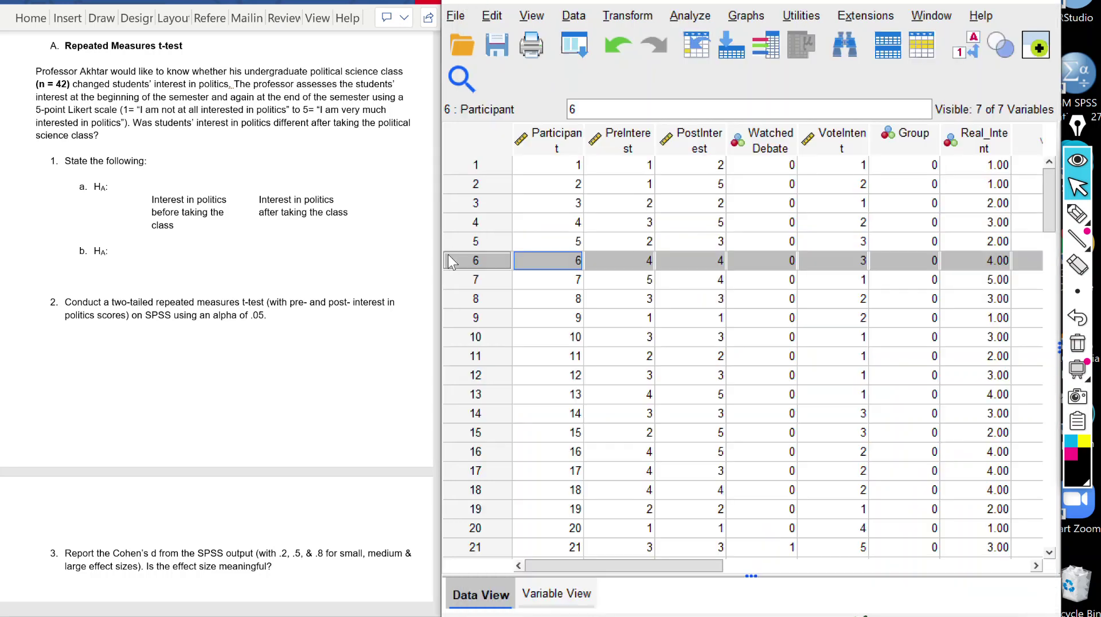
pyautogui.scroll(-9, 571, 195)
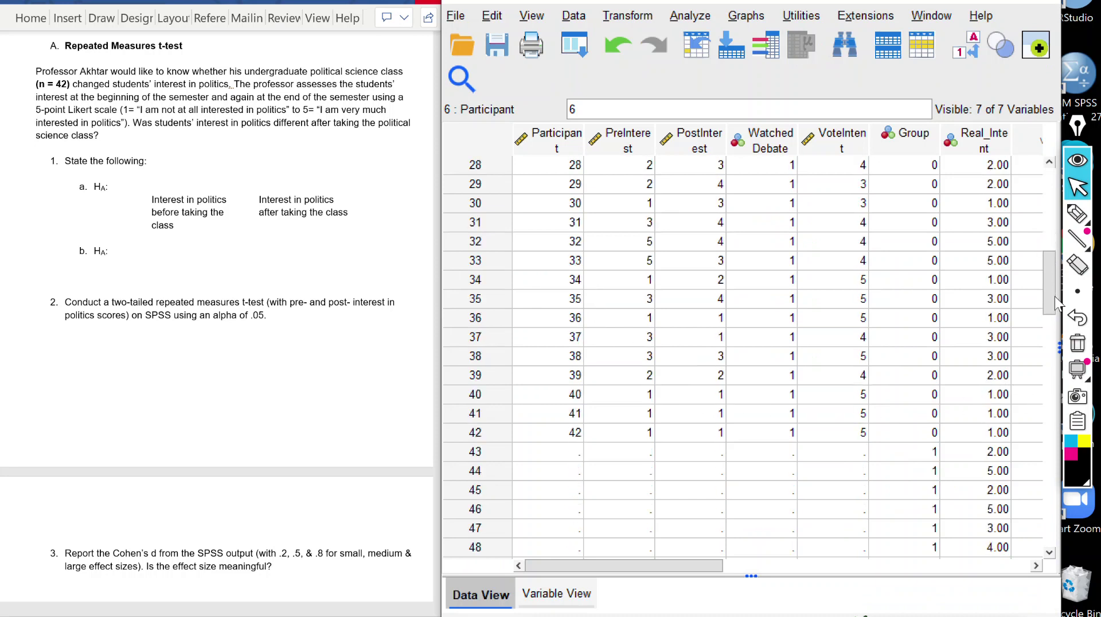
pyautogui.moveTo(1049, 281); pyautogui.dragTo(1040, 196)
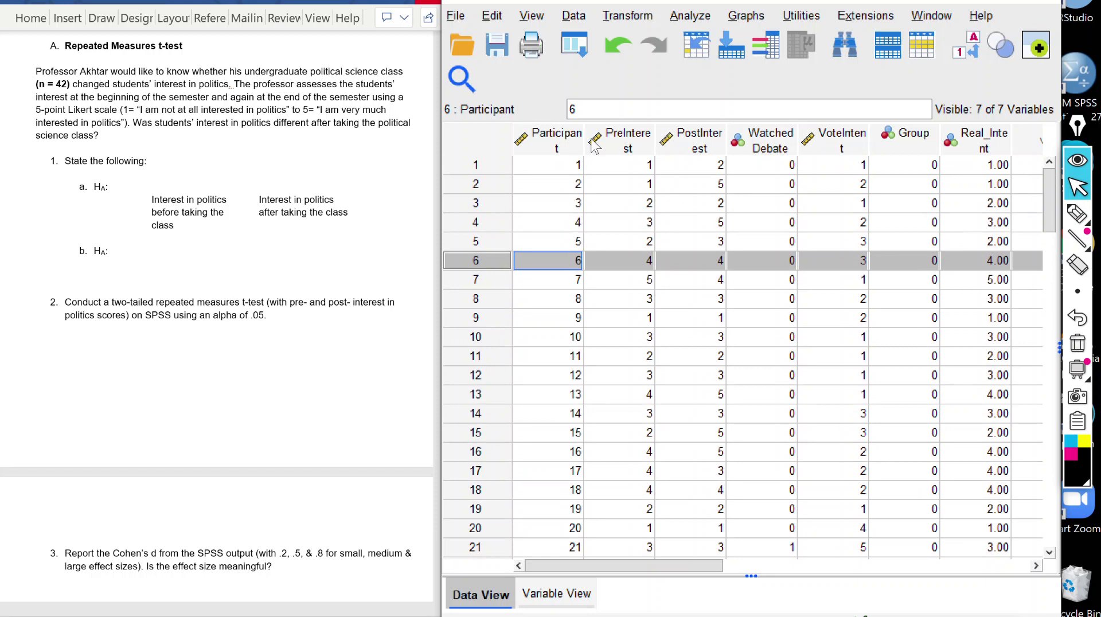
pyautogui.moveTo(585, 143); pyautogui.dragTo(615, 143)
pyautogui.moveTo(682, 142); pyautogui.dragTo(715, 142)
pyautogui.moveTo(785, 139); pyautogui.dragTo(824, 140)
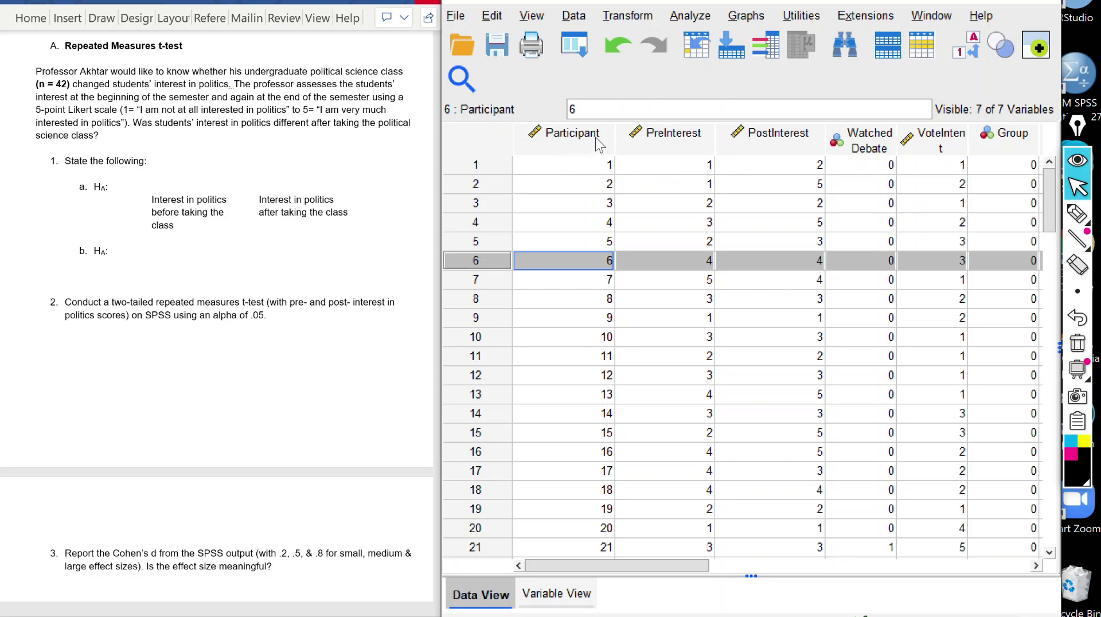
# Step: Examine the data down to participant 42 and compare the PreInterest and PostInterest columns
pyautogui.moveTo(1049, 195); pyautogui.dragTo(1037, 276)
pyautogui.click(593, 441)
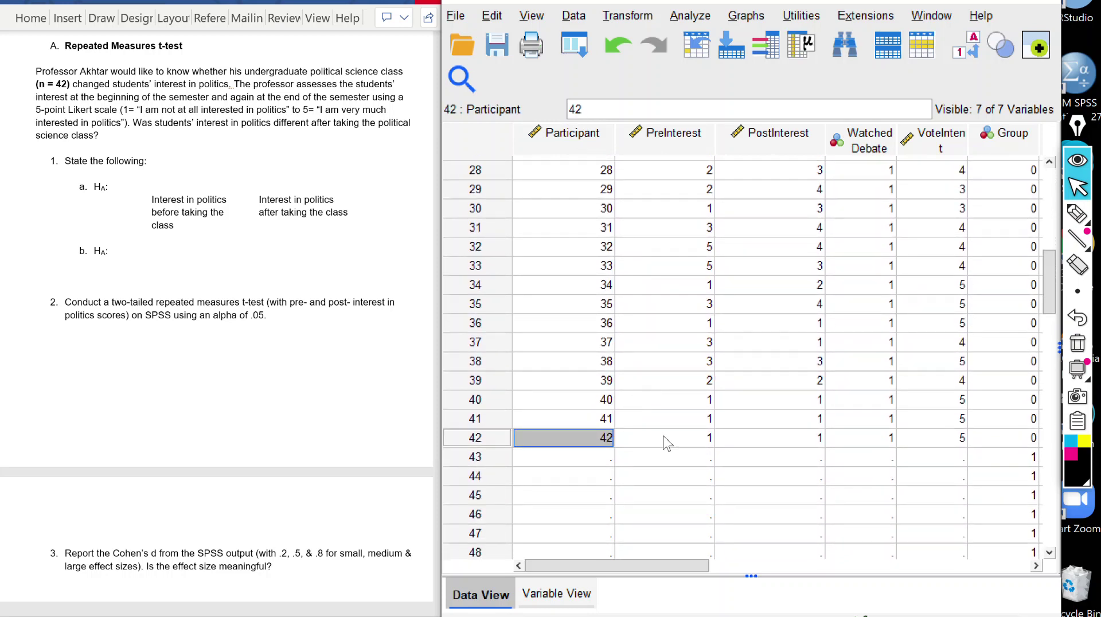
pyautogui.moveTo(1053, 284); pyautogui.dragTo(1055, 156)
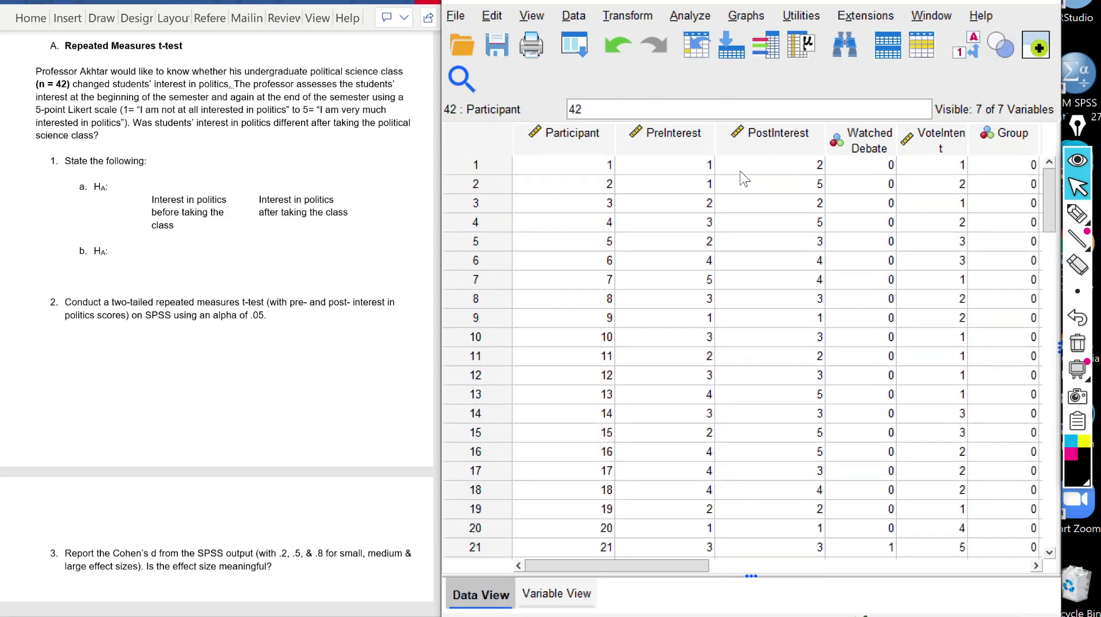
pyautogui.click(697, 148)
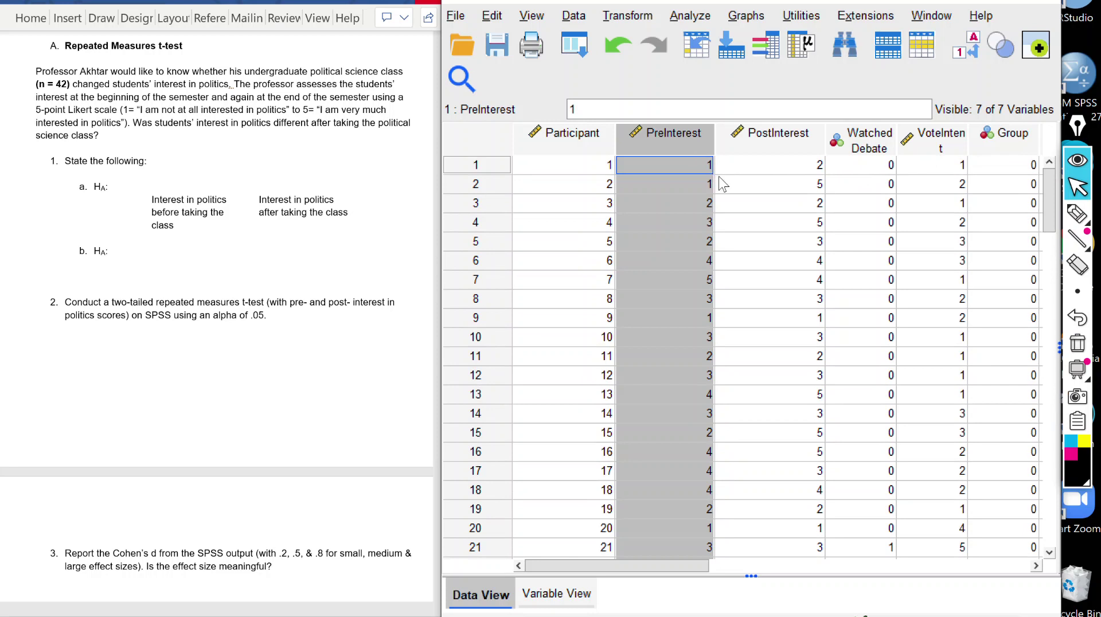
pyautogui.click(792, 145)
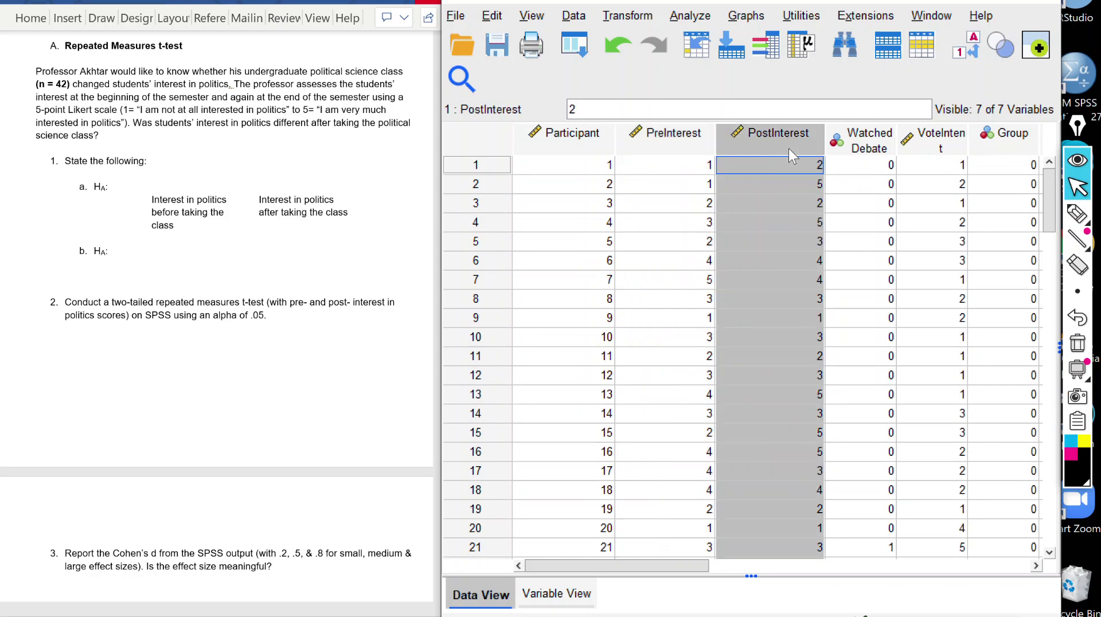
pyautogui.click(696, 148)
pyautogui.click(792, 144)
pyautogui.click(700, 148)
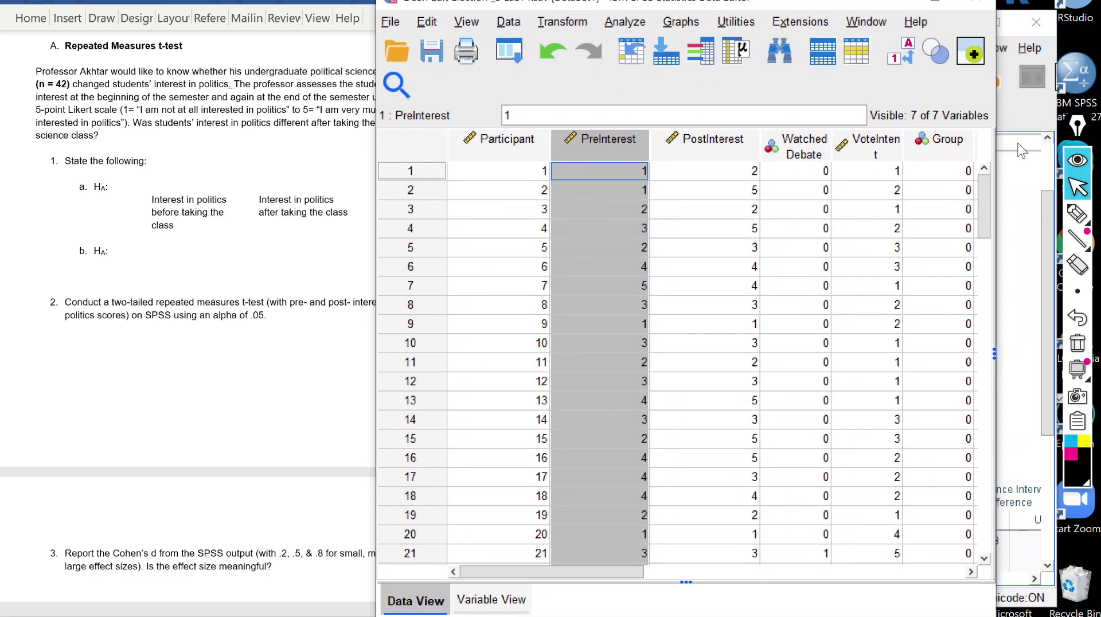
# Step: Reposition and widen the output window so the Paired Samples Test table fits through its Sig. (2-tailed) column
pyautogui.moveTo(774, 26); pyautogui.dragTo(726, 18)
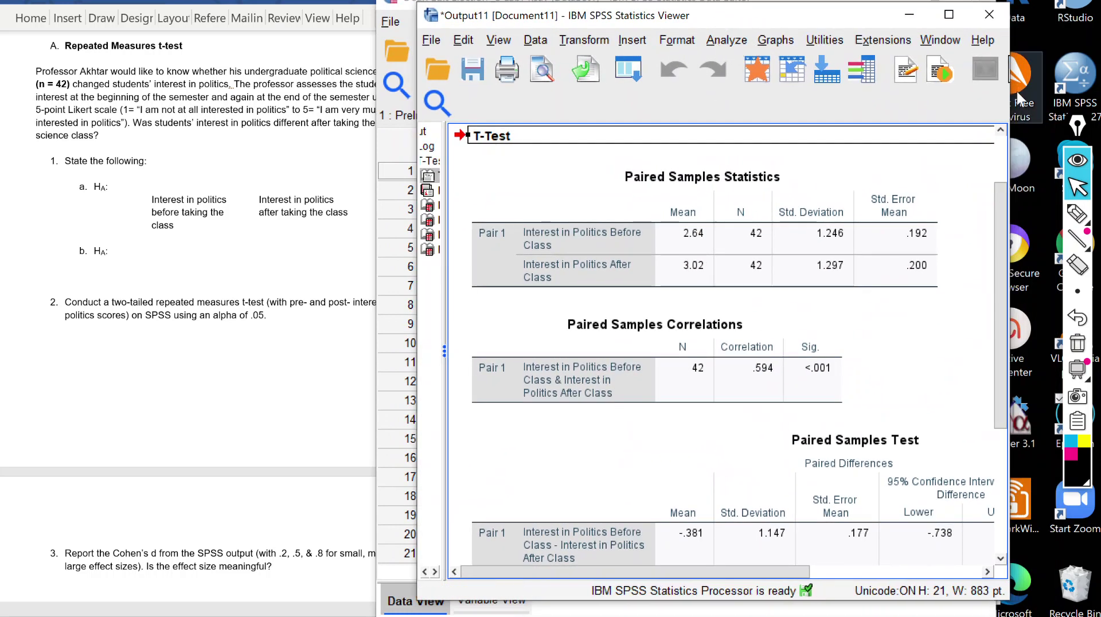
pyautogui.moveTo(1010, 131); pyautogui.dragTo(1072, 130)
pyautogui.scroll(-3, 992, 230)
pyautogui.scroll(3, 992, 230)
pyautogui.click(840, 261)
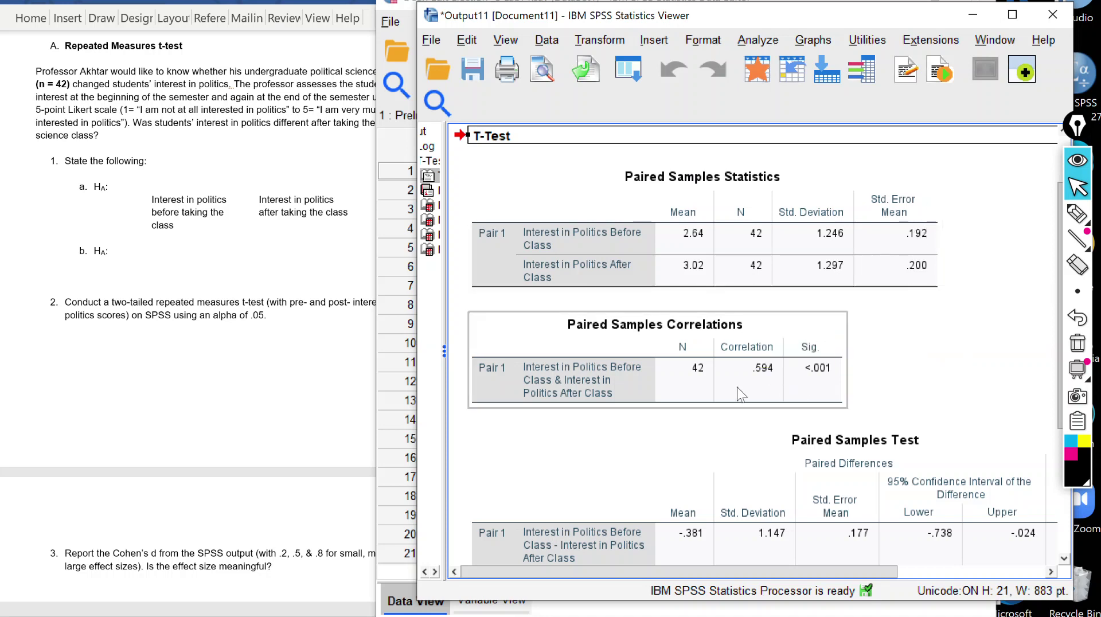
pyautogui.scroll(-3, 875, 318)
pyautogui.scroll(-3, 876, 321)
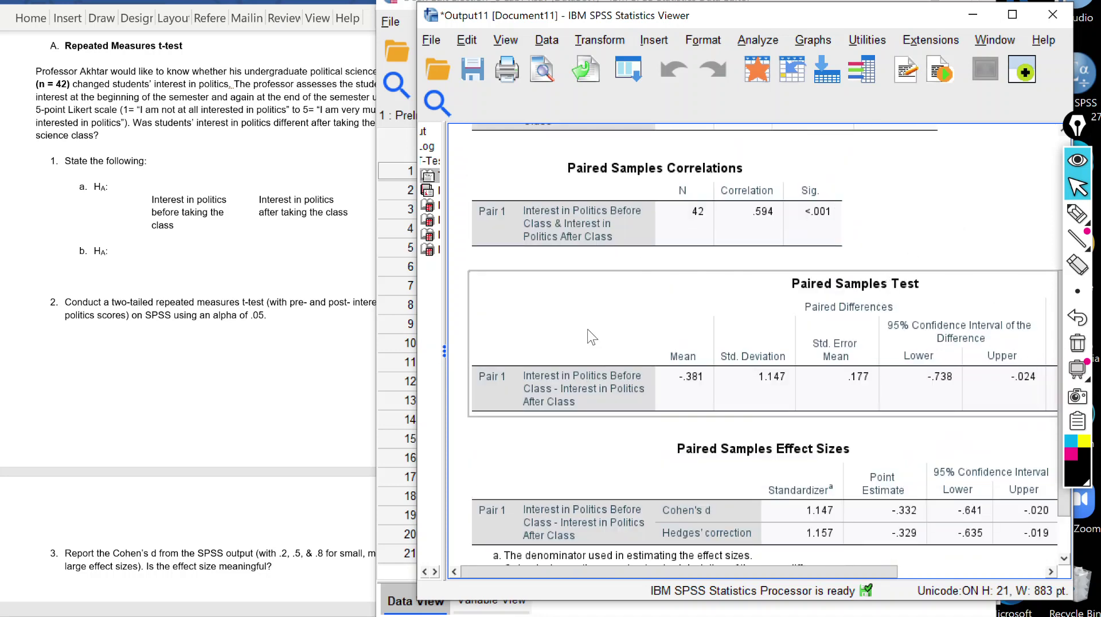
pyautogui.moveTo(413, 343); pyautogui.dragTo(326, 343)
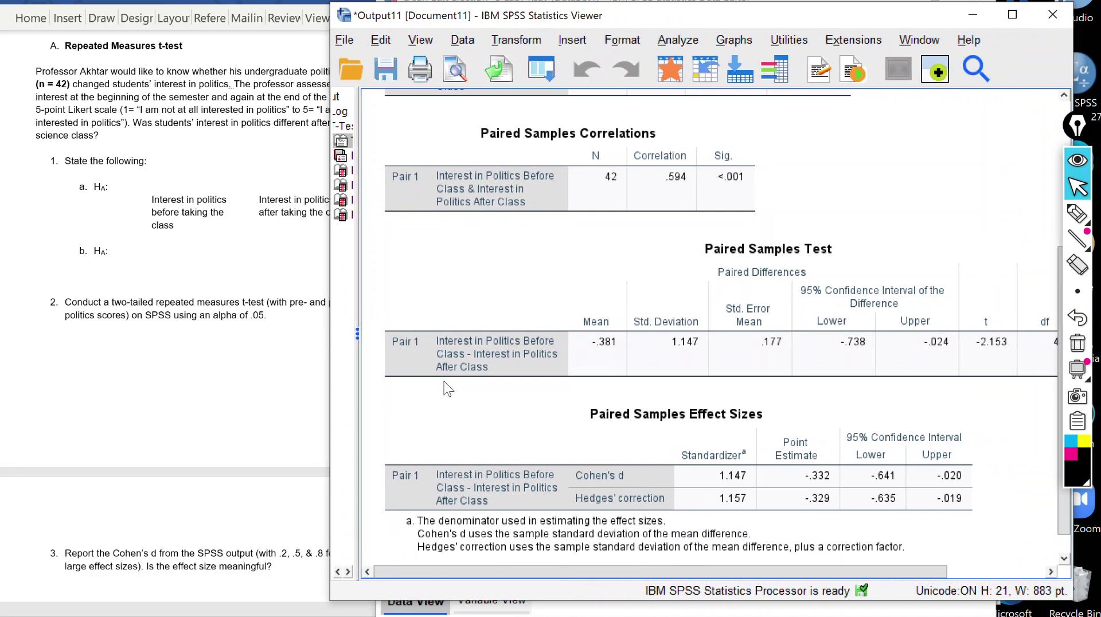
pyautogui.moveTo(647, 574)
pyautogui.mouseDown()
pyautogui.moveTo(668, 566)
pyautogui.moveTo(650, 571)
pyautogui.mouseUp()
pyautogui.moveTo(332, 301); pyautogui.dragTo(253, 301)
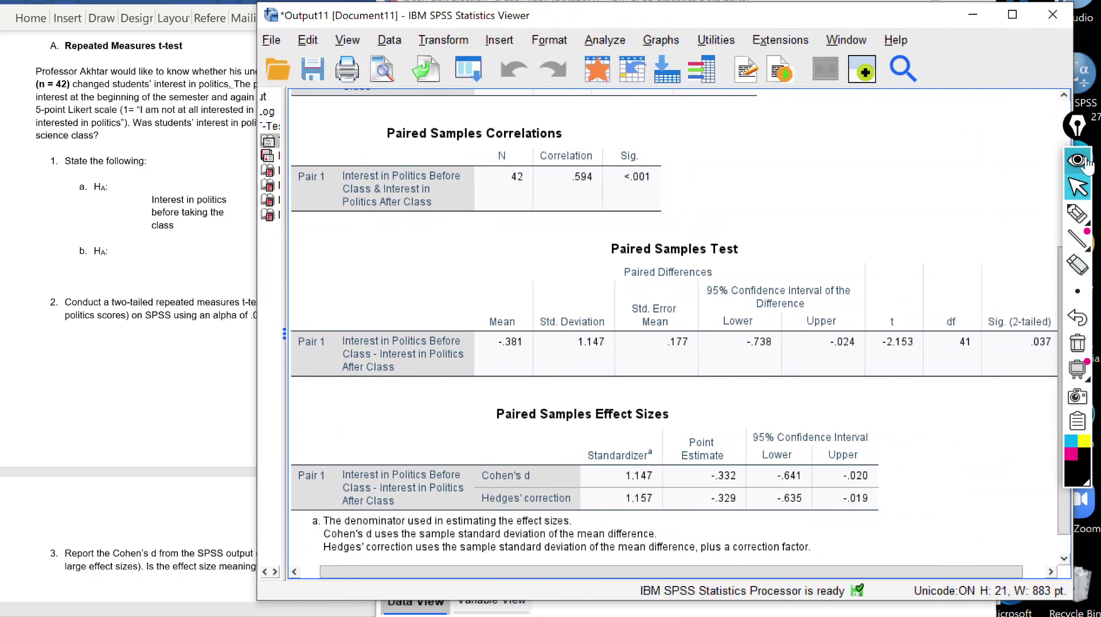
# Step: Move the drawing toolbar off the output window and choose a black pen
pyautogui.click(1086, 162)
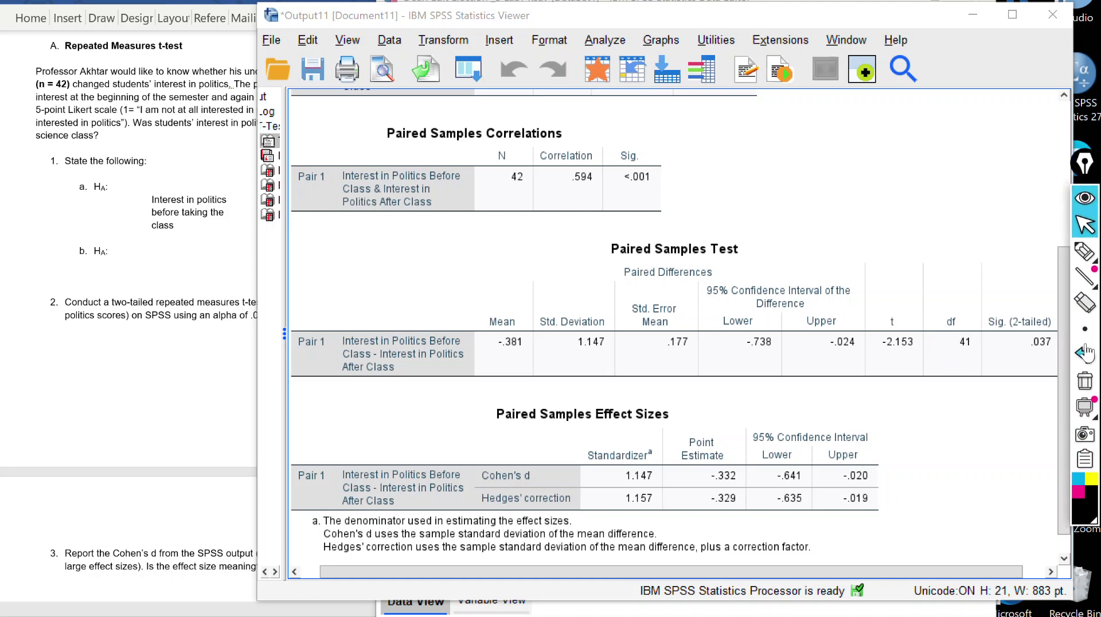
pyautogui.click(1092, 261)
pyautogui.click(1086, 504)
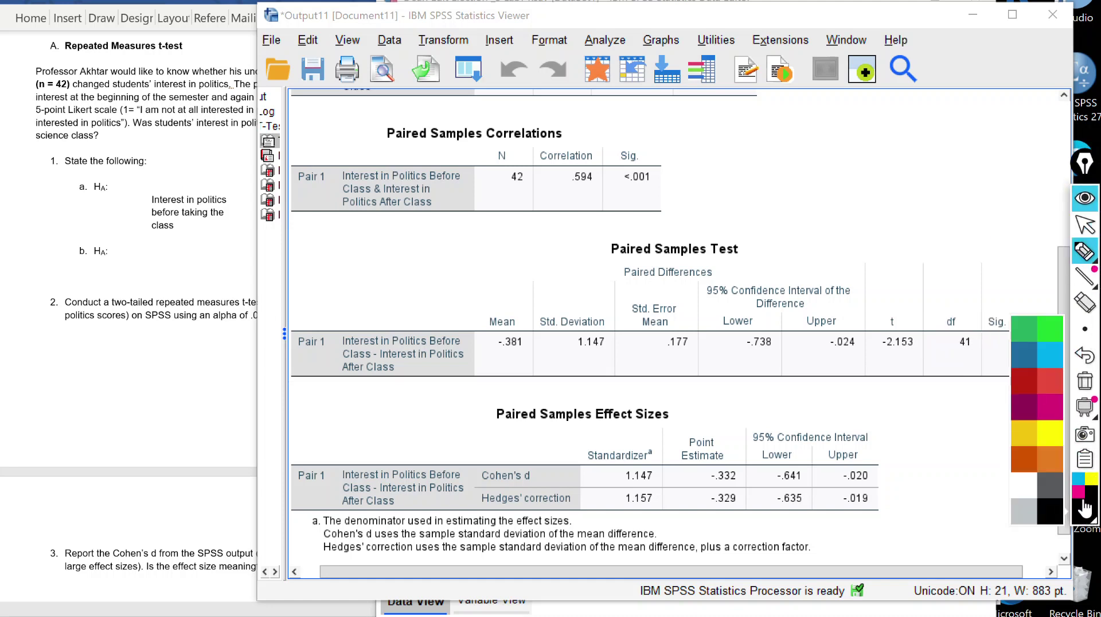
pyautogui.click(1054, 518)
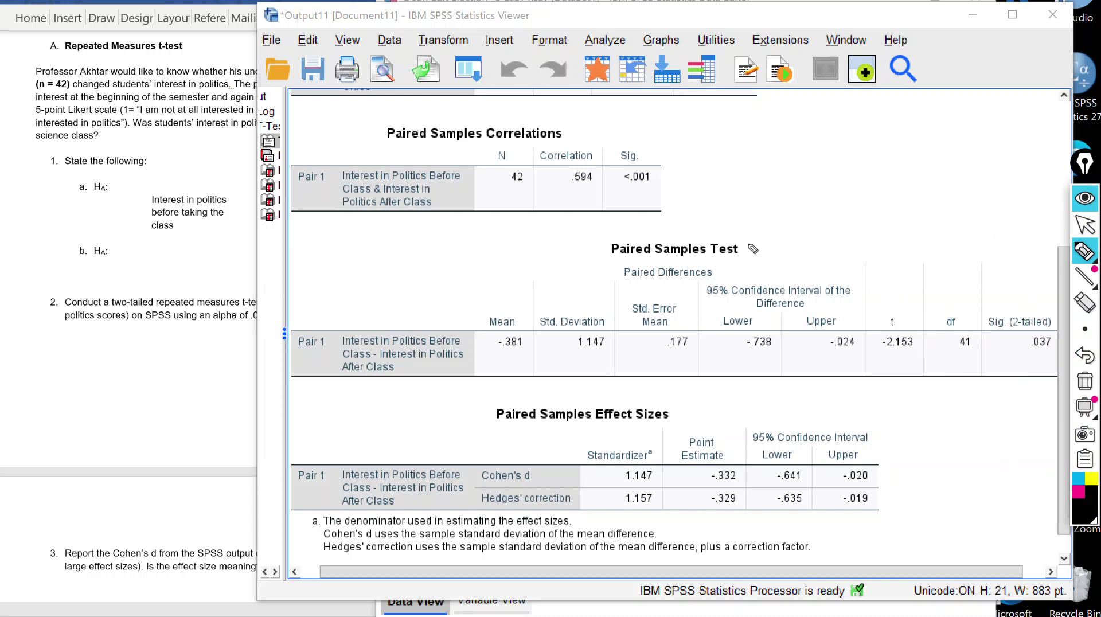
# Step: Sketch a blob labelled pop and a sample circle branching into two smaller circles, with pink crosses over the branches
pyautogui.moveTo(726, 166)
pyautogui.mouseDown()
pyautogui.moveTo(724, 134)
pyautogui.moveTo(724, 150)
pyautogui.moveTo(746, 131)
pyautogui.moveTo(707, 101)
pyautogui.moveTo(737, 205)
pyautogui.moveTo(800, 131)
pyautogui.moveTo(744, 103)
pyautogui.mouseUp()
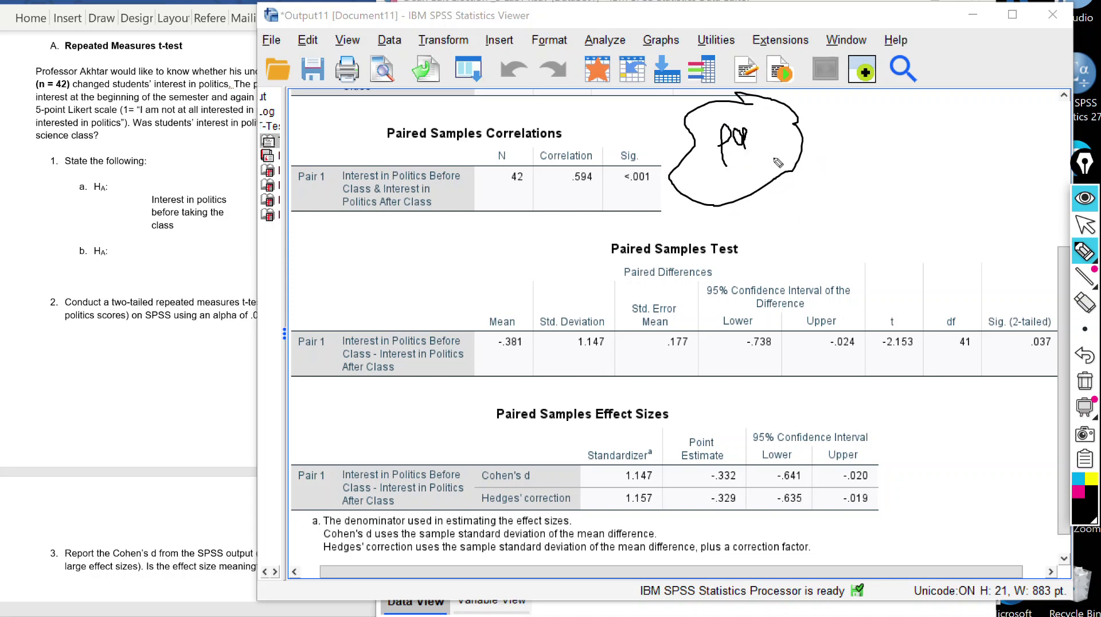
pyautogui.moveTo(832, 171)
pyautogui.mouseDown()
pyautogui.moveTo(817, 201)
pyautogui.moveTo(841, 186)
pyautogui.mouseUp()
pyautogui.moveTo(821, 203)
pyautogui.mouseDown()
pyautogui.moveTo(801, 222)
pyautogui.moveTo(837, 223)
pyautogui.moveTo(801, 234)
pyautogui.moveTo(849, 232)
pyautogui.moveTo(843, 223)
pyautogui.moveTo(809, 227)
pyautogui.moveTo(826, 220)
pyautogui.mouseUp()
pyautogui.click(1079, 493)
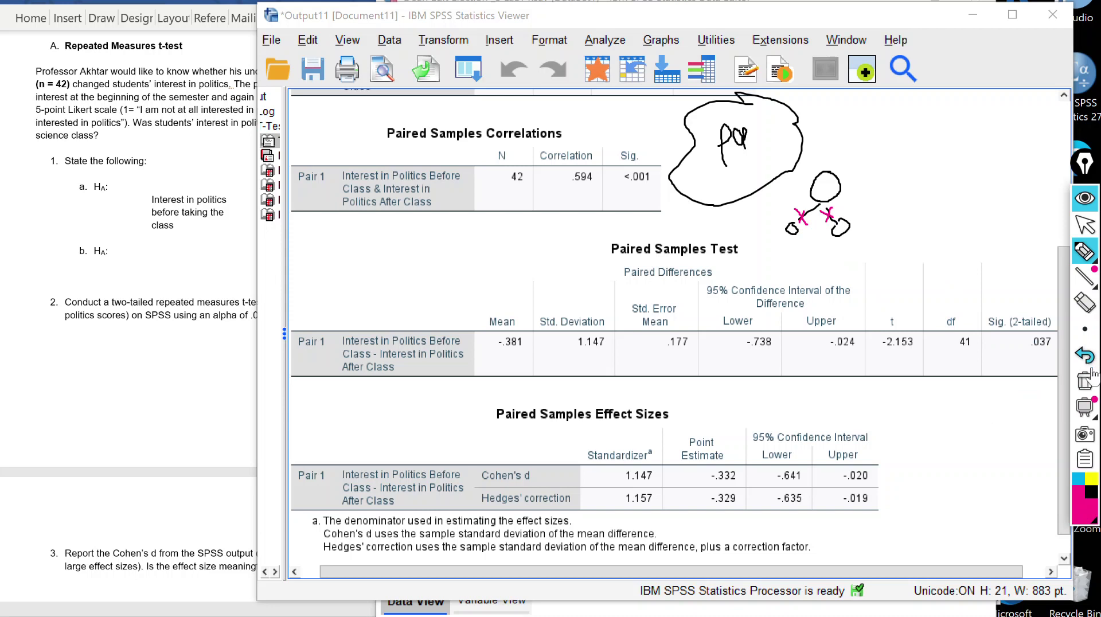
# Step: Undo the pink crosses, small circles and branches below the sample circle, and set the pen back to black
pyautogui.click(1086, 358)
pyautogui.click(1085, 358)
pyautogui.click(1086, 358)
pyautogui.click(1086, 358)
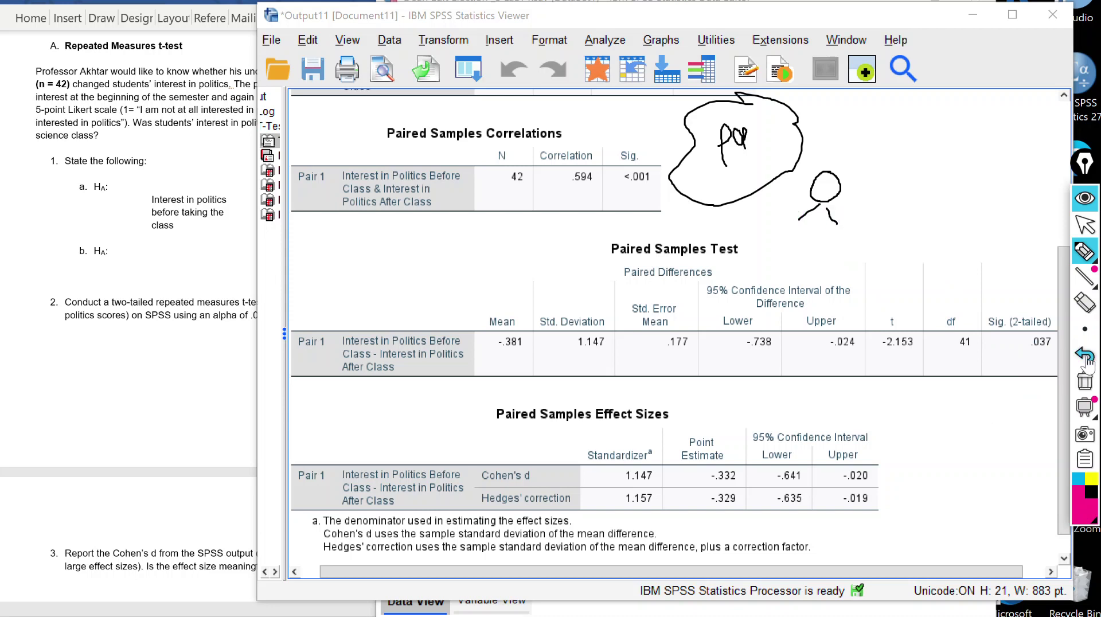
pyautogui.click(1086, 358)
pyautogui.click(1090, 492)
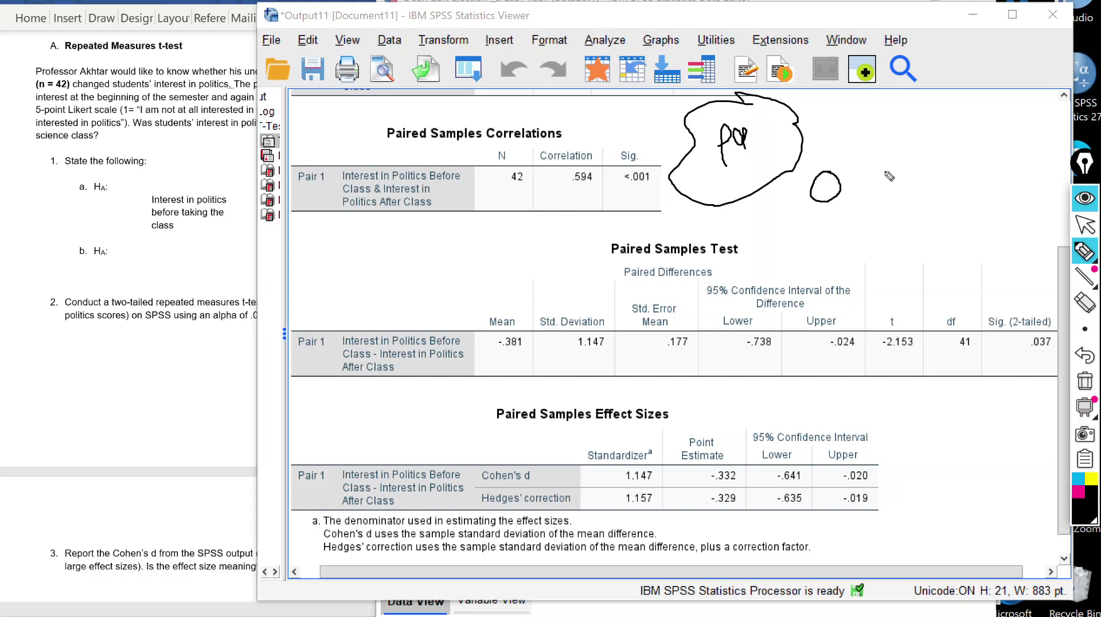
# Step: Beside the sample circle, write Pre and Post with a circled 1 under each and a circled question mark between them
pyautogui.moveTo(877, 164); pyautogui.dragTo(882, 152)
pyautogui.moveTo(886, 153)
pyautogui.mouseDown()
pyautogui.moveTo(899, 161)
pyautogui.moveTo(893, 199)
pyautogui.mouseUp()
pyautogui.moveTo(1008, 153)
pyautogui.mouseDown()
pyautogui.moveTo(1015, 142)
pyautogui.moveTo(1043, 157)
pyautogui.mouseUp()
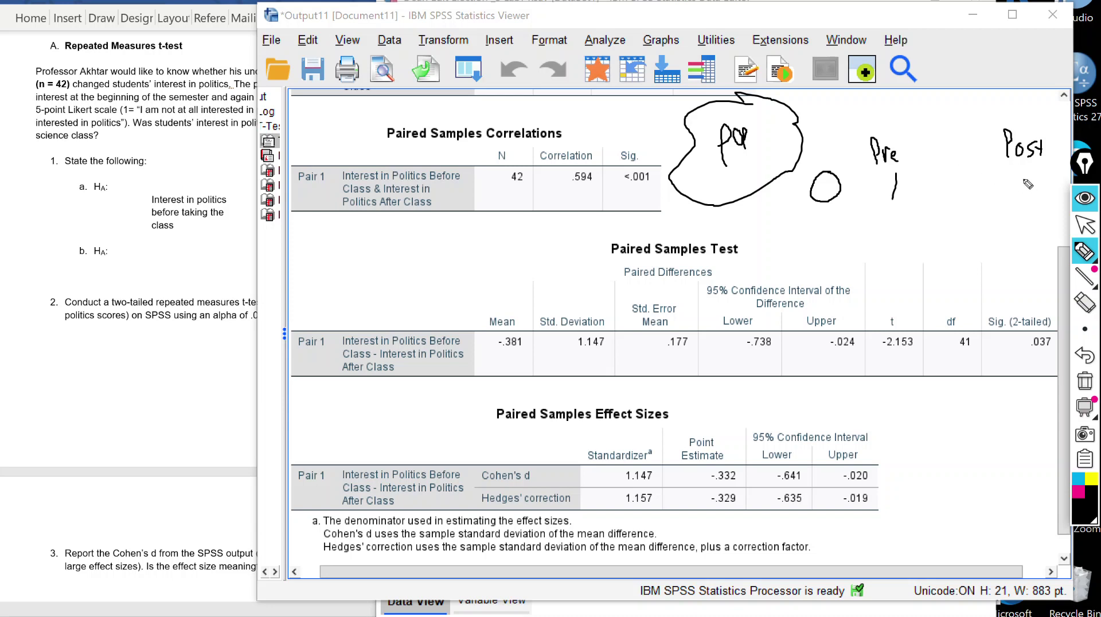
pyautogui.moveTo(1025, 175); pyautogui.dragTo(1024, 200)
pyautogui.moveTo(949, 171); pyautogui.dragTo(962, 190)
pyautogui.moveTo(964, 167)
pyautogui.mouseDown()
pyautogui.moveTo(941, 185)
pyautogui.moveTo(980, 182)
pyautogui.moveTo(961, 165)
pyautogui.mouseUp()
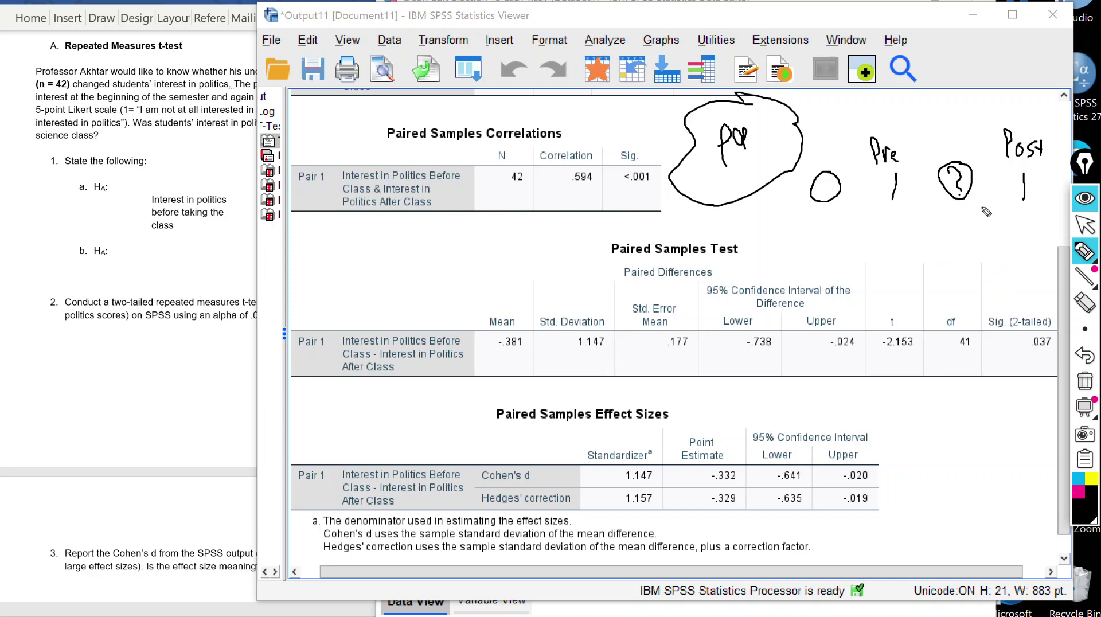
pyautogui.moveTo(918, 172)
pyautogui.mouseDown()
pyautogui.moveTo(918, 201)
pyautogui.moveTo(878, 208)
pyautogui.moveTo(917, 168)
pyautogui.mouseUp()
pyautogui.moveTo(1032, 167)
pyautogui.mouseDown()
pyautogui.moveTo(1013, 201)
pyautogui.moveTo(1036, 171)
pyautogui.mouseUp()
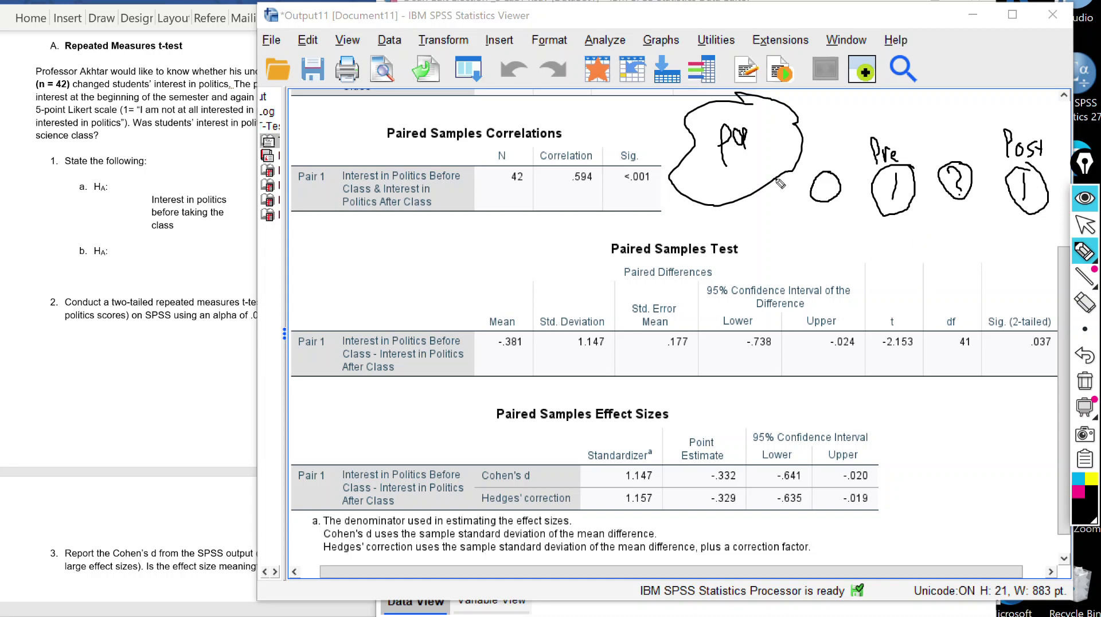
# Step: Clear all the pen annotations, return to the normal pointer and review the means in the Paired Samples Statistics table
pyautogui.click(1094, 384)
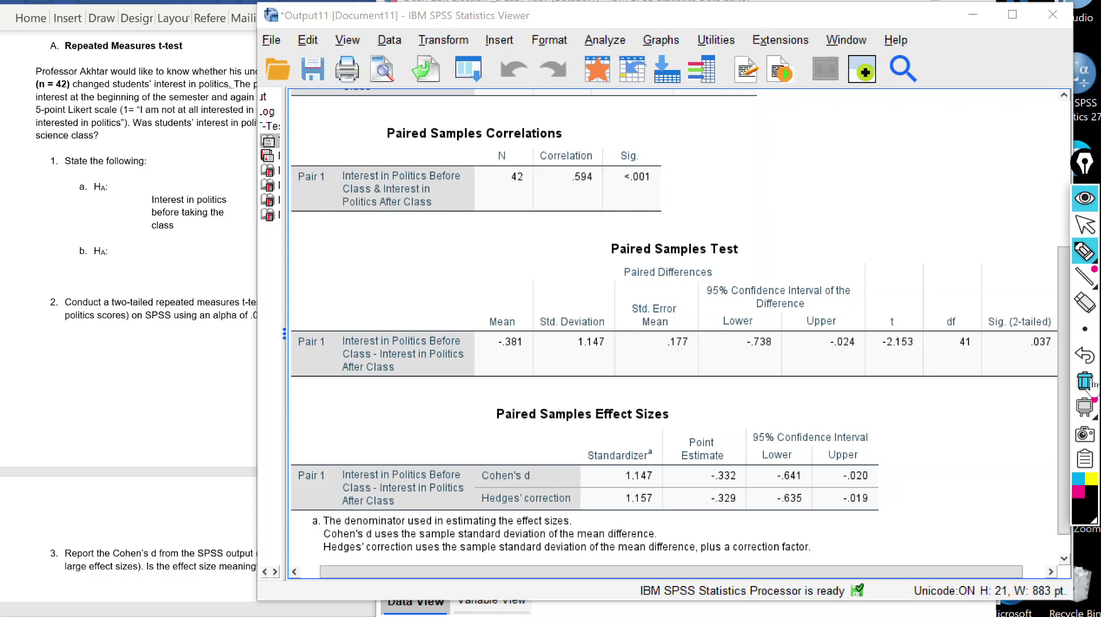
pyautogui.click(1088, 229)
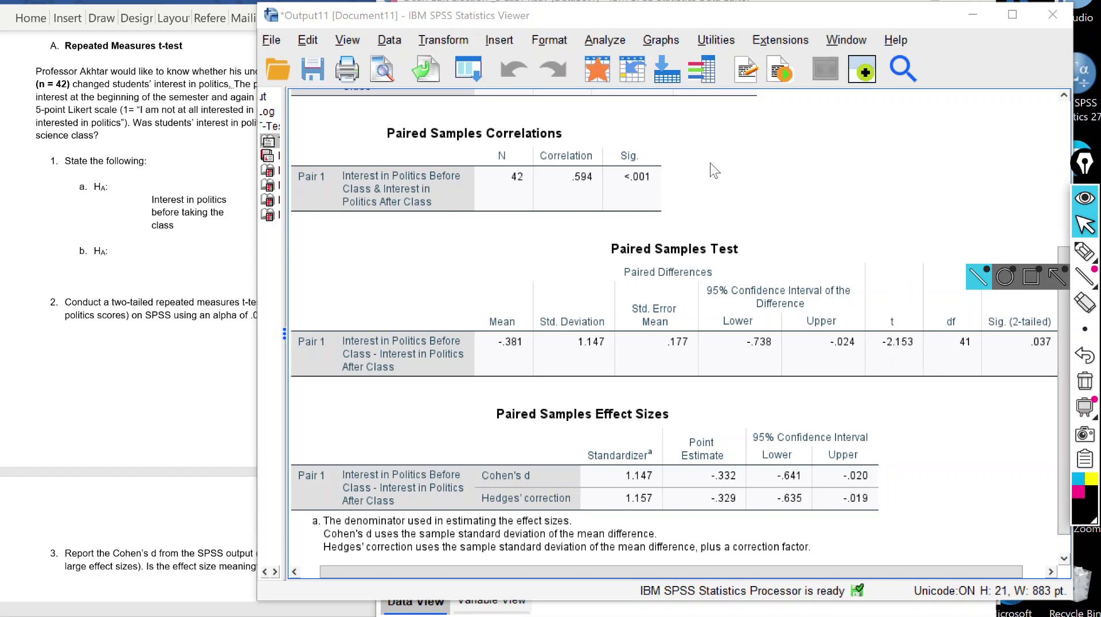
pyautogui.click(874, 163)
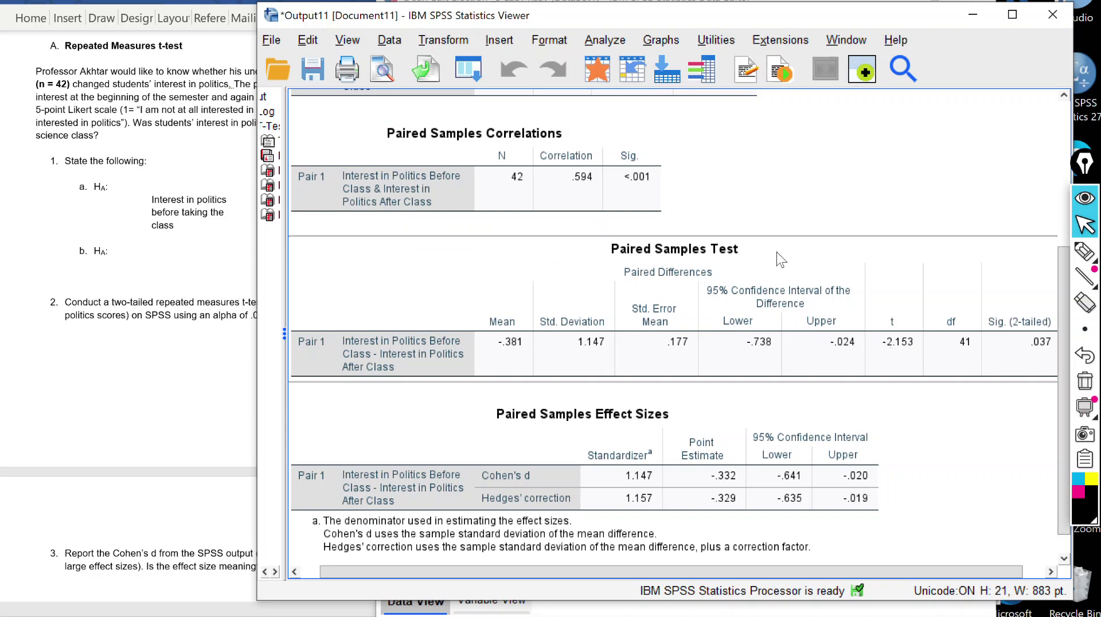
pyautogui.scroll(3, 539, 224)
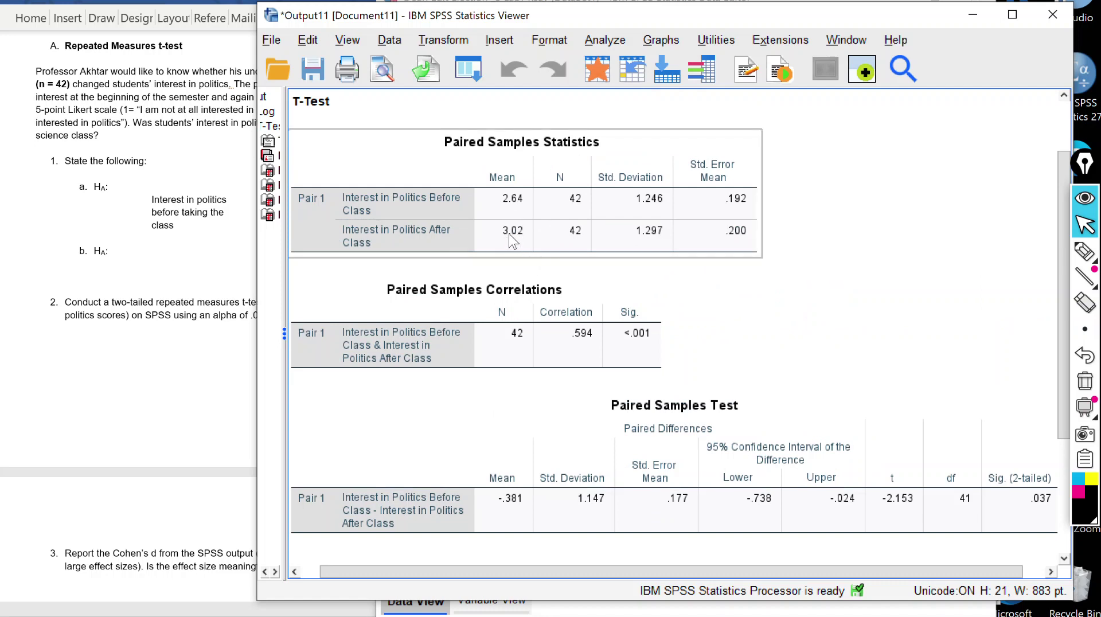
pyautogui.scroll(-3, 889, 310)
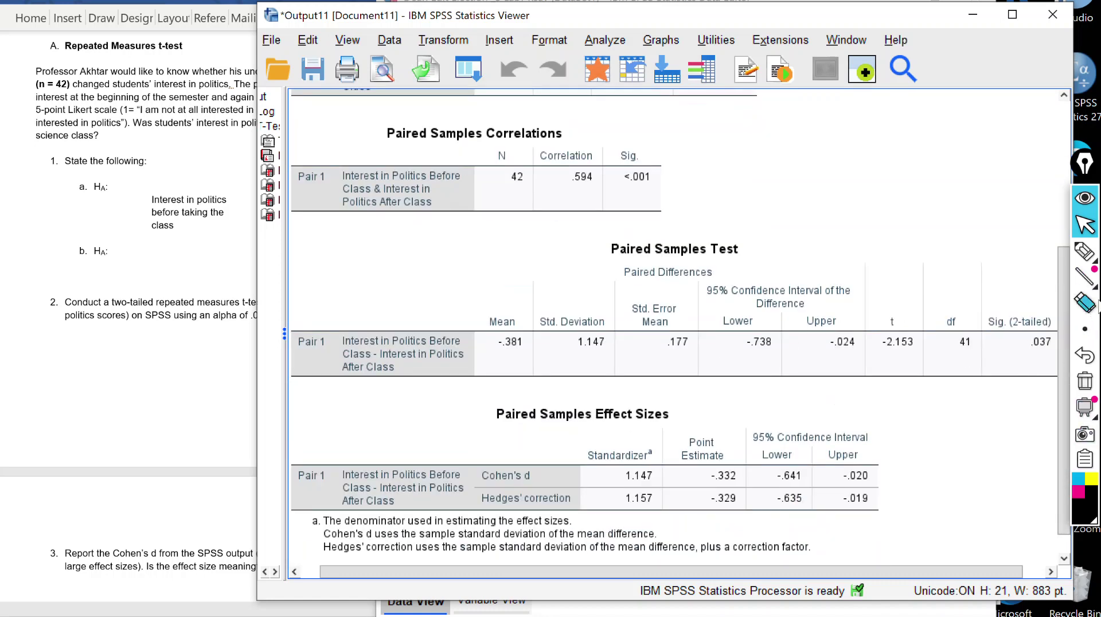
# Step: Circle the df value in the Paired Samples Test table with the pen and write n-1 and 42-1 = 41 above it
pyautogui.click(1085, 250)
pyautogui.moveTo(954, 305)
pyautogui.mouseDown()
pyautogui.moveTo(935, 320)
pyautogui.moveTo(982, 351)
pyautogui.moveTo(953, 303)
pyautogui.mouseUp()
pyautogui.moveTo(933, 257)
pyautogui.mouseDown()
pyautogui.moveTo(935, 284)
pyautogui.moveTo(966, 283)
pyautogui.mouseUp()
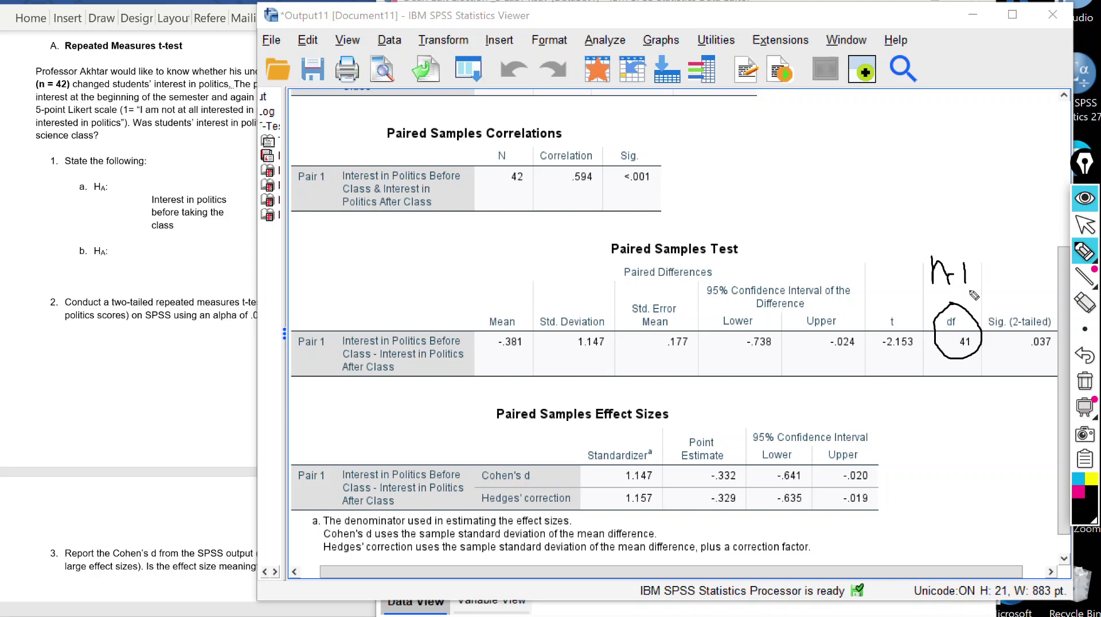
pyautogui.moveTo(918, 189)
pyautogui.mouseDown()
pyautogui.moveTo(934, 223)
pyautogui.moveTo(950, 195)
pyautogui.moveTo(952, 211)
pyautogui.moveTo(1017, 216)
pyautogui.mouseUp()
pyautogui.moveTo(1031, 187); pyautogui.dragTo(1041, 229)
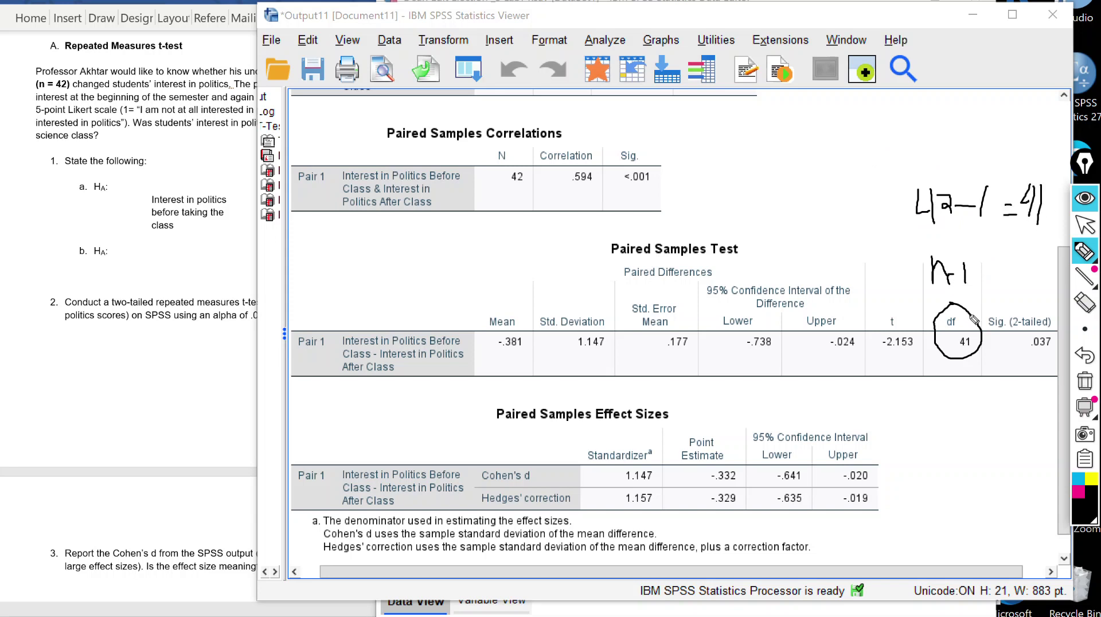
# Step: Write p = .037 with the pen just below the Sig. (2-tailed) value in the Paired Samples Test table
pyautogui.click(1085, 225)
pyautogui.click(967, 371)
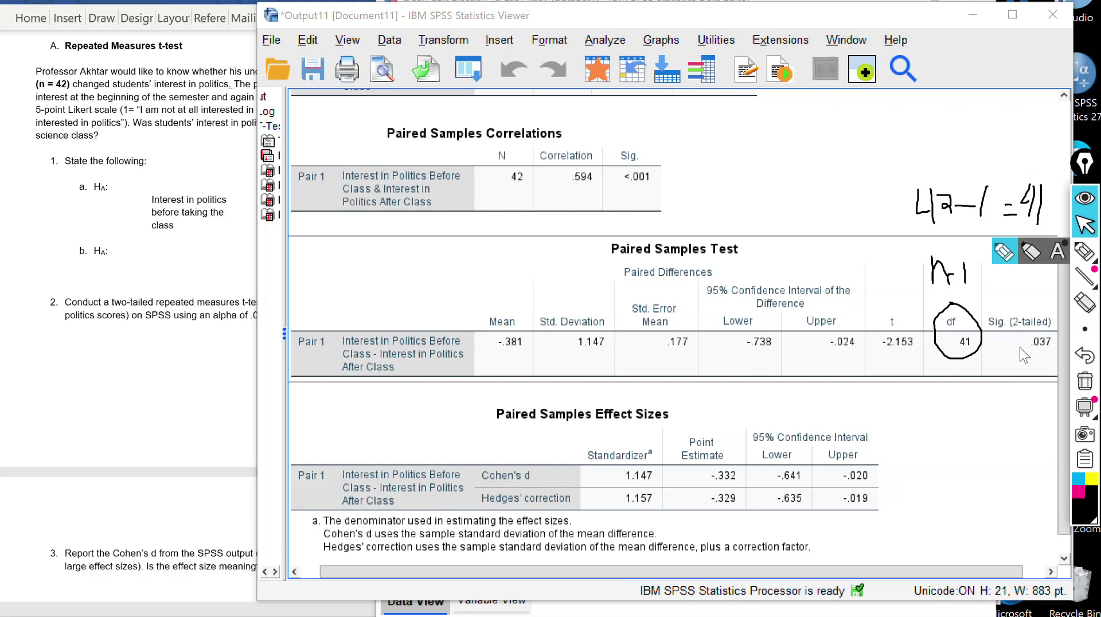
pyautogui.click(1086, 250)
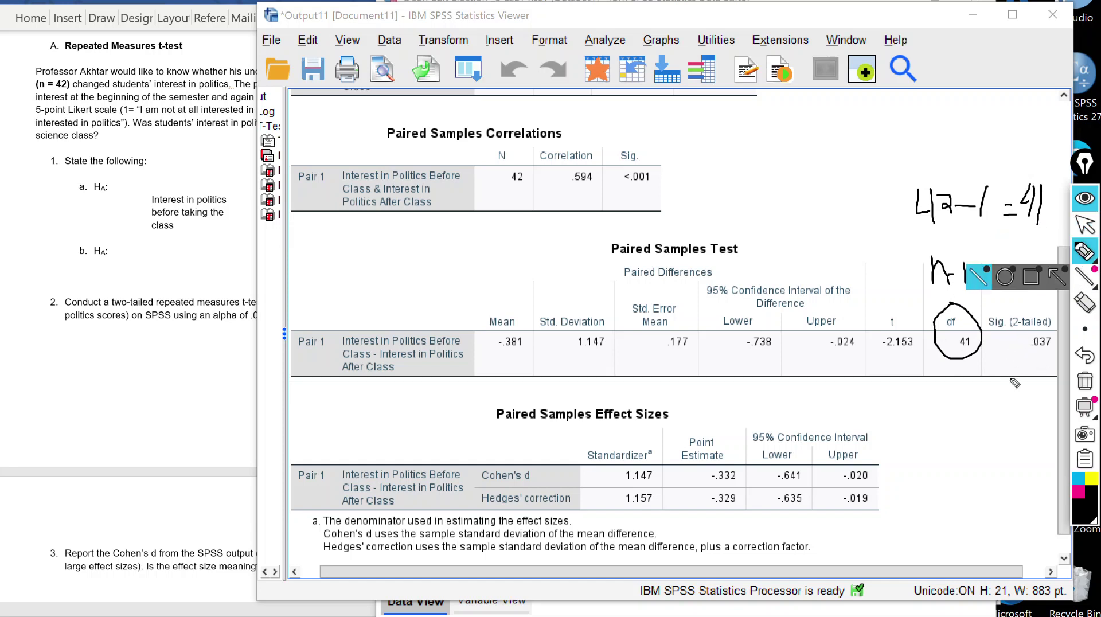
pyautogui.moveTo(1001, 405)
pyautogui.mouseDown()
pyautogui.moveTo(1014, 382)
pyautogui.moveTo(1025, 394)
pyautogui.moveTo(1062, 386)
pyautogui.mouseUp()
pyautogui.click(1030, 386)
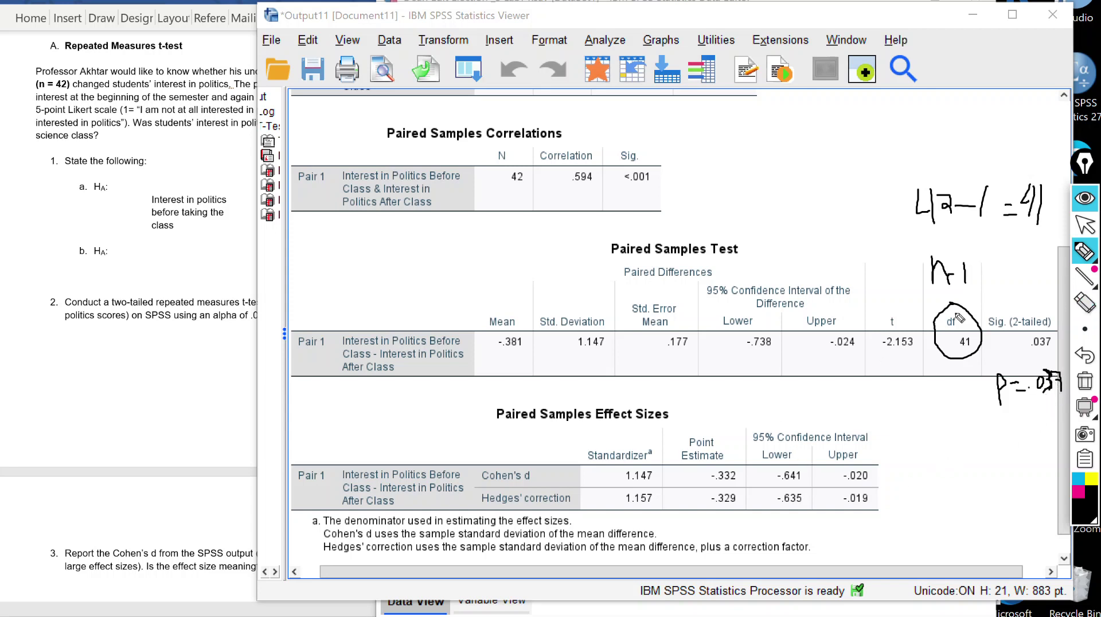
# Step: Draw a check mark above Sig. (2-tailed) and box the 95% confidence limits in the Paired Samples Test and Cohen's d rows
pyautogui.moveTo(1010, 289); pyautogui.dragTo(1036, 261)
pyautogui.moveTo(766, 332)
pyautogui.mouseDown()
pyautogui.moveTo(720, 332)
pyautogui.moveTo(784, 371)
pyautogui.moveTo(876, 359)
pyautogui.moveTo(820, 328)
pyautogui.moveTo(743, 334)
pyautogui.mouseUp()
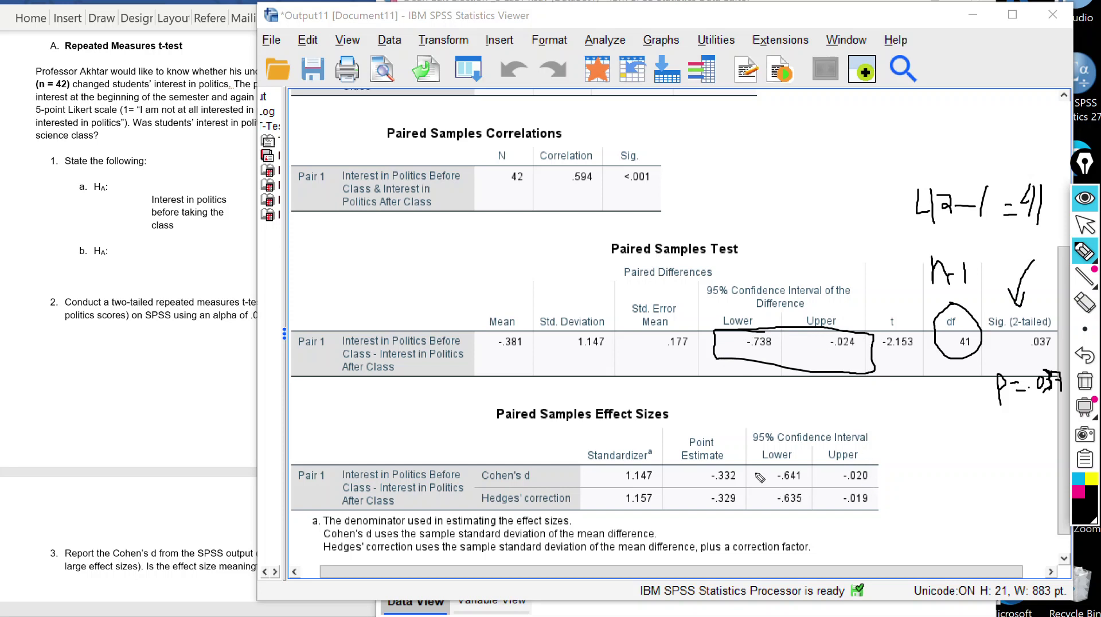
pyautogui.moveTo(748, 459)
pyautogui.mouseDown()
pyautogui.moveTo(749, 488)
pyautogui.moveTo(826, 488)
pyautogui.moveTo(889, 466)
pyautogui.moveTo(791, 459)
pyautogui.moveTo(748, 469)
pyautogui.mouseUp()
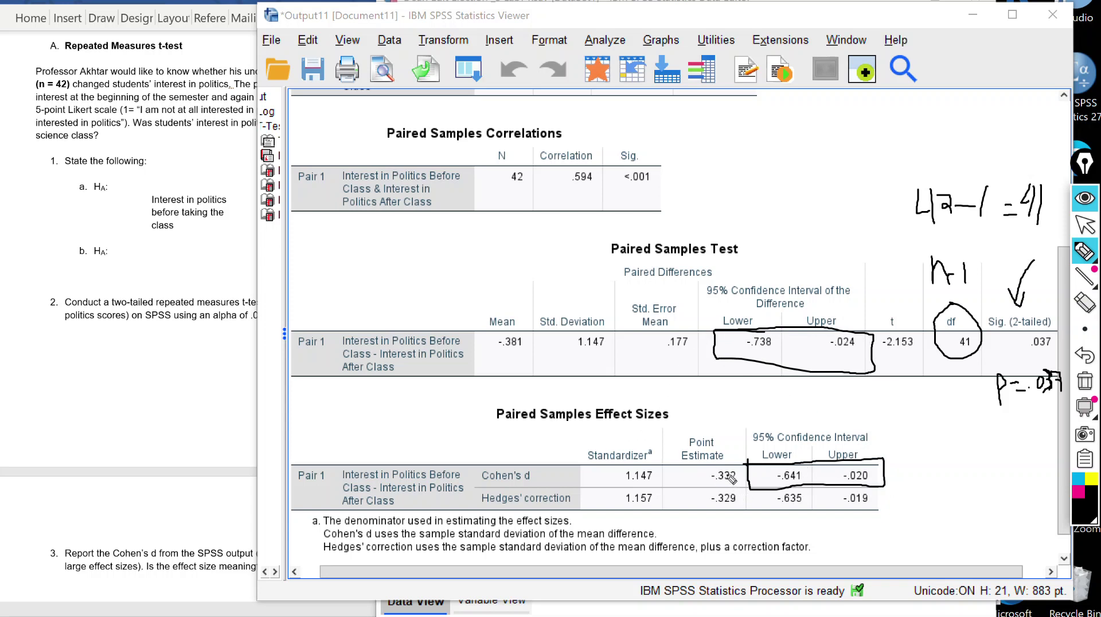
# Step: Put a check mark on the Point Estimate column and cross out the Standardizer column in the Effect Sizes table
pyautogui.moveTo(703, 423)
pyautogui.mouseDown()
pyautogui.moveTo(670, 449)
pyautogui.moveTo(665, 434)
pyautogui.mouseUp()
pyautogui.moveTo(591, 430); pyautogui.dragTo(667, 515)
pyautogui.moveTo(640, 441); pyautogui.dragTo(609, 517)
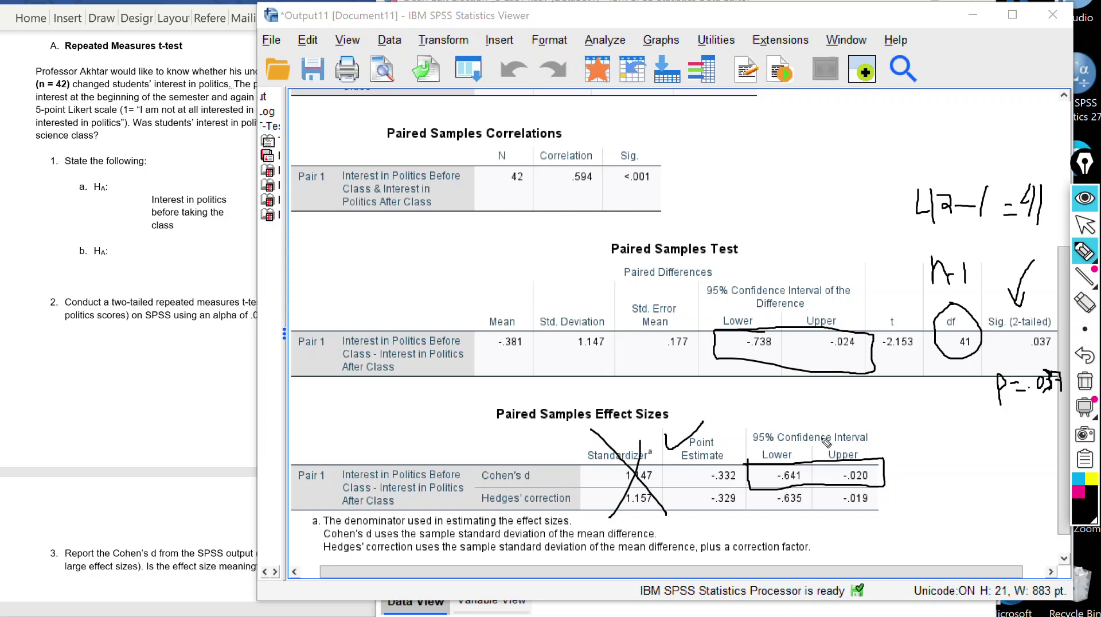
# Step: Write the formula t/√n beside the Effect Sizes table and underline the Cohen's d point estimate
pyautogui.moveTo(902, 447)
pyautogui.mouseDown()
pyautogui.moveTo(914, 409)
pyautogui.moveTo(923, 446)
pyautogui.moveTo(934, 425)
pyautogui.mouseUp()
pyautogui.moveTo(944, 414)
pyautogui.mouseDown()
pyautogui.moveTo(912, 468)
pyautogui.moveTo(935, 468)
pyautogui.moveTo(979, 430)
pyautogui.moveTo(972, 464)
pyautogui.mouseUp()
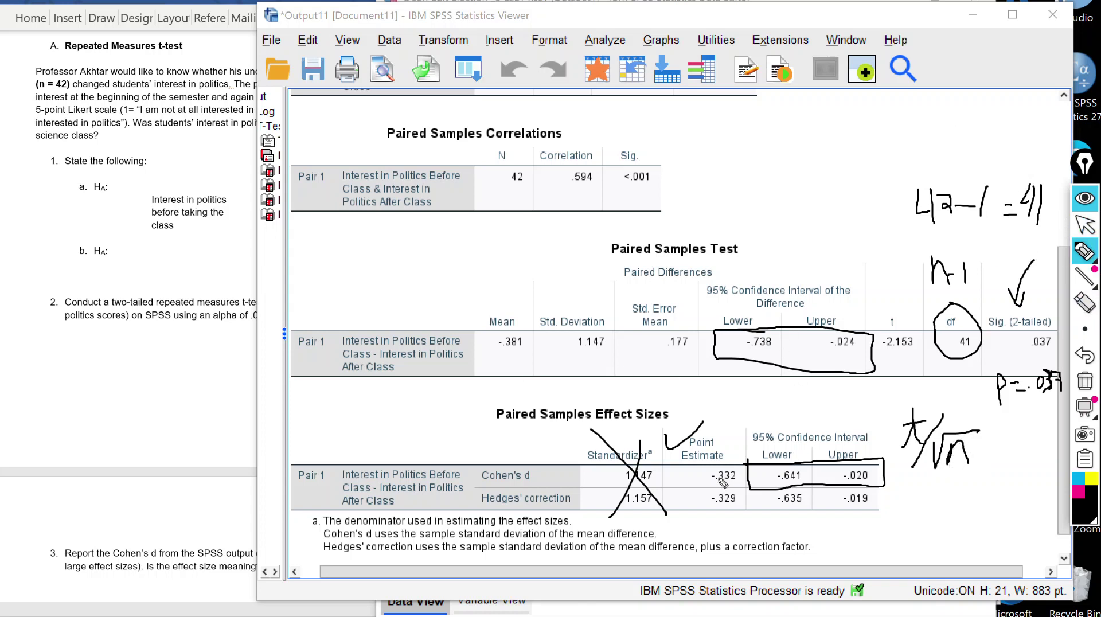
pyautogui.moveTo(706, 487); pyautogui.dragTo(734, 490)
# Step: Return to the normal pointer and clear all pen annotations from the output
pyautogui.moveTo(1082, 275)
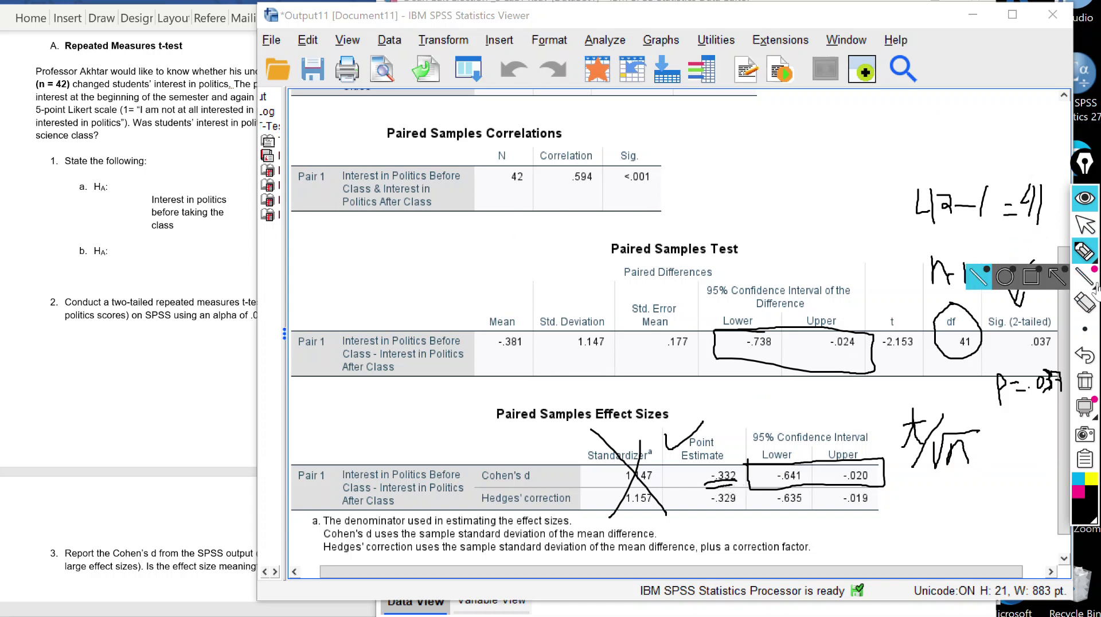
pyautogui.click(1085, 225)
pyautogui.click(1086, 382)
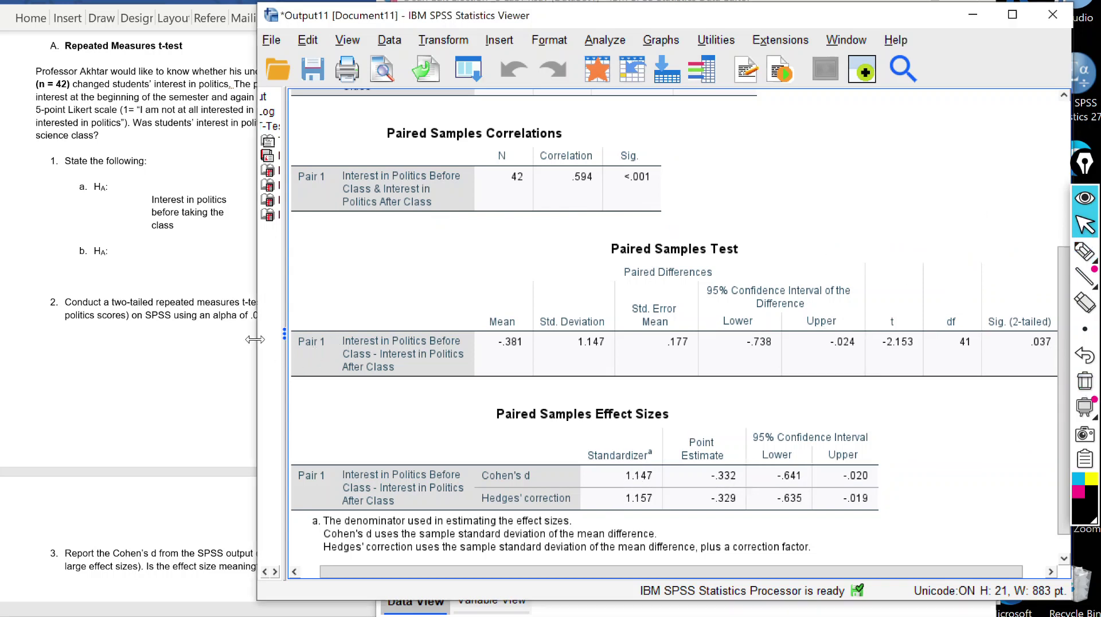
# Step: Adjust the split between the worksheet and the output window so the paired samples tables are fully visible for a screen capture
pyautogui.moveTo(255, 340); pyautogui.dragTo(405, 340)
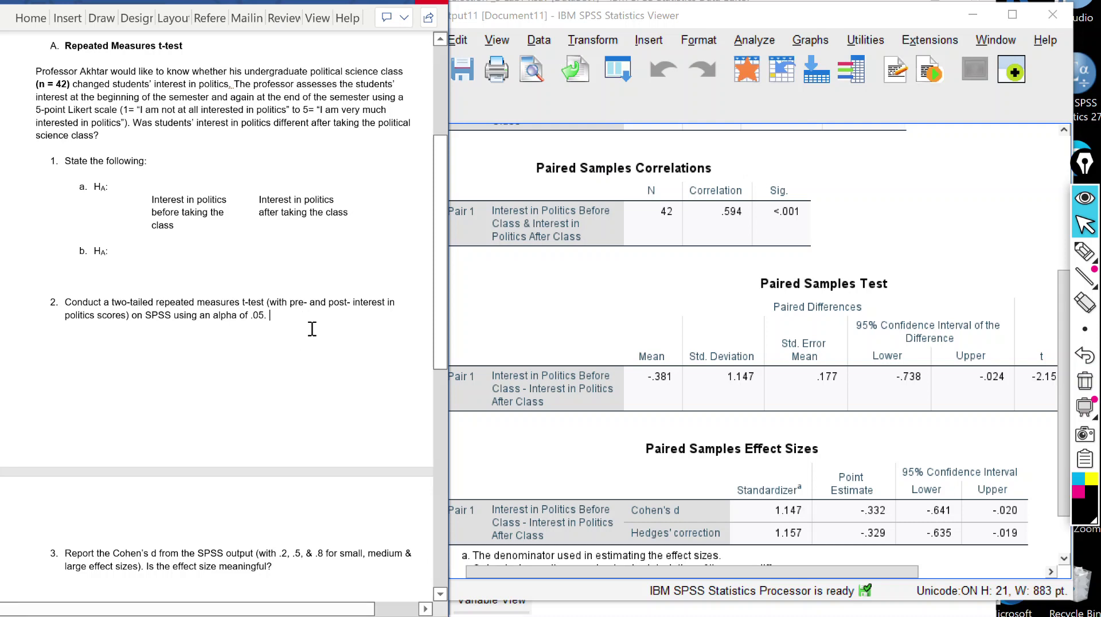
pyautogui.click(859, 492)
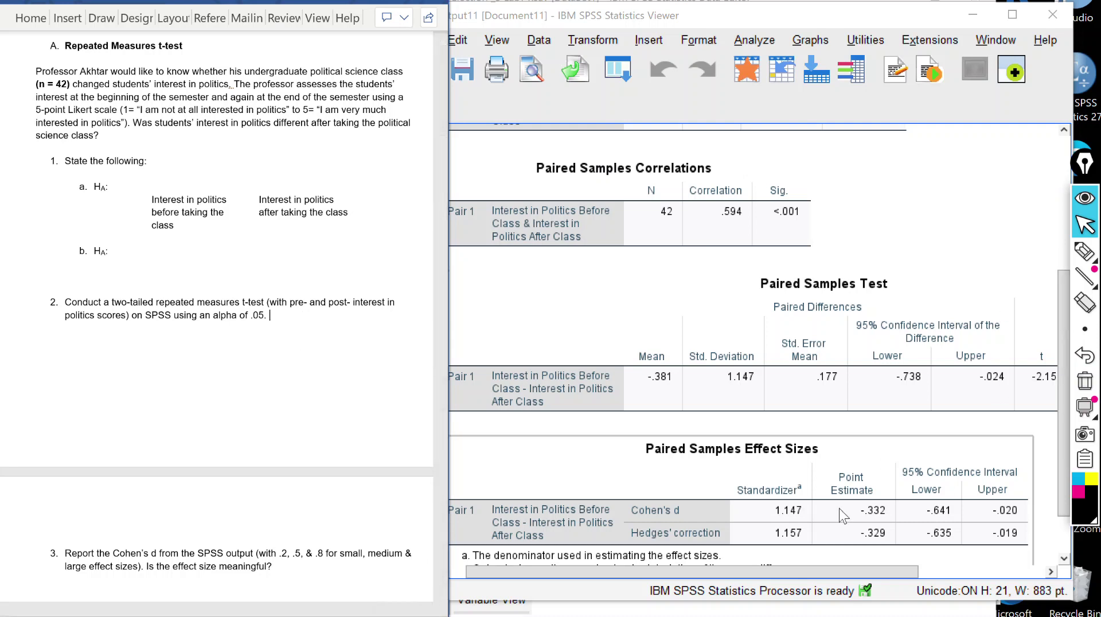
pyautogui.moveTo(449, 321); pyautogui.dragTo(195, 339)
pyautogui.click(170, 339)
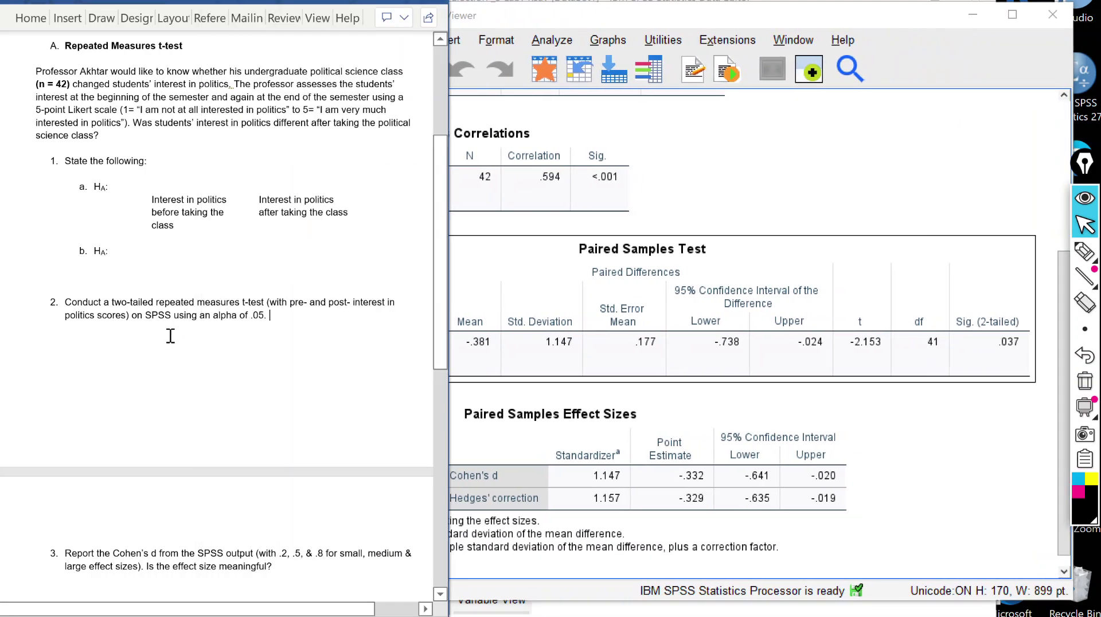
pyautogui.click(449, 385)
pyautogui.click(210, 376)
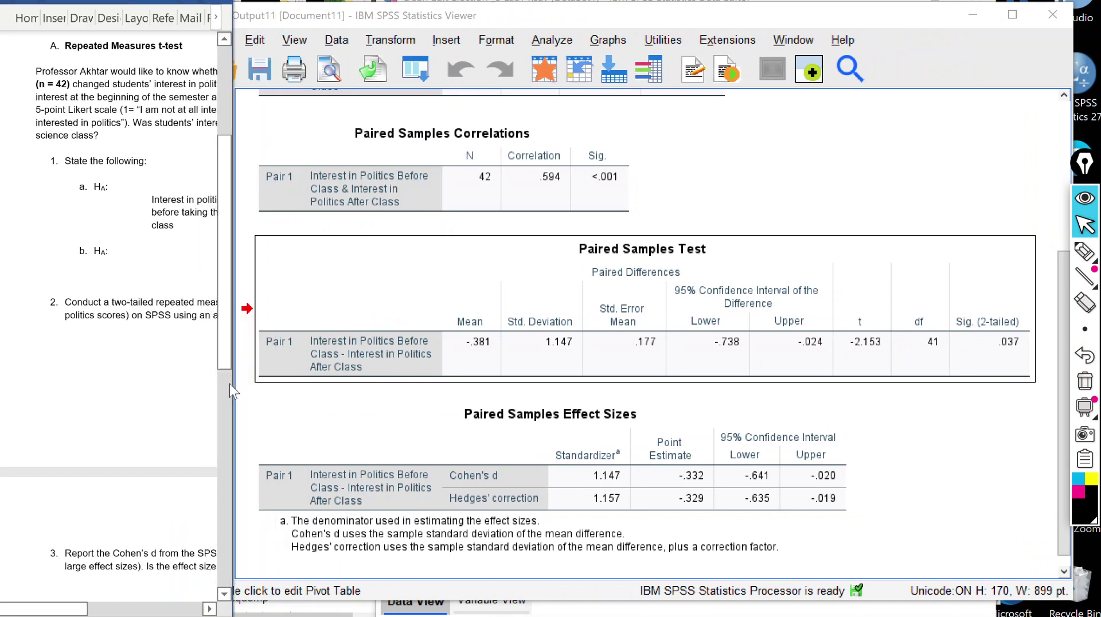
pyautogui.click(275, 425)
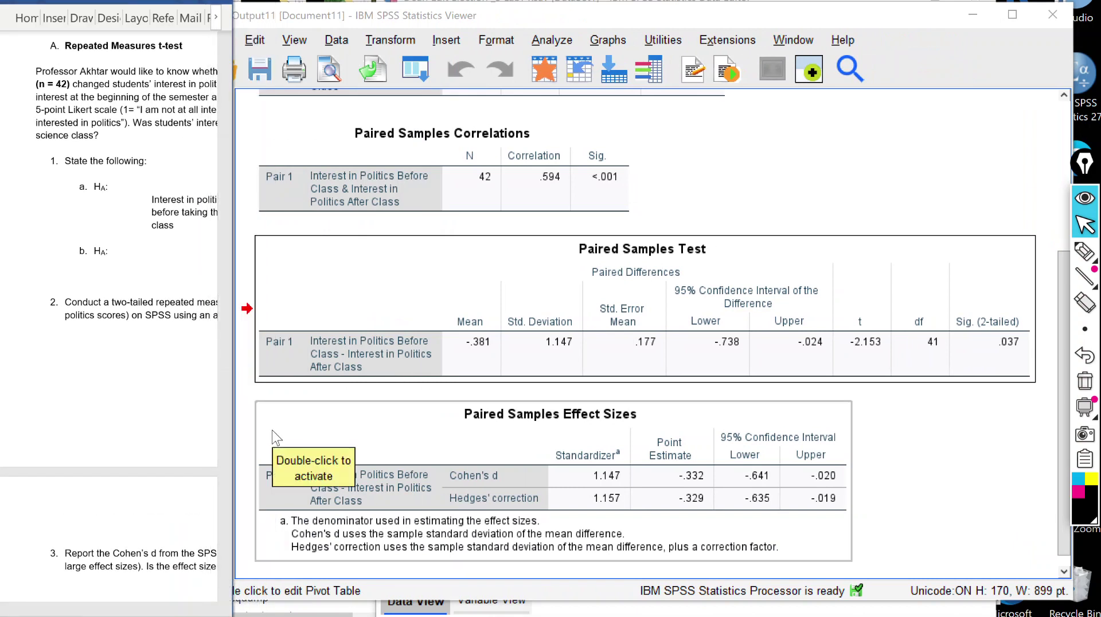
# Step: Widen the worksheet window and paste the screenshot of the SPSS output below question 2
pyautogui.click(197, 373)
pyautogui.click(156, 354)
pyautogui.moveTo(233, 319); pyautogui.dragTo(498, 320)
pyautogui.hotkey('ctrl', 'v')
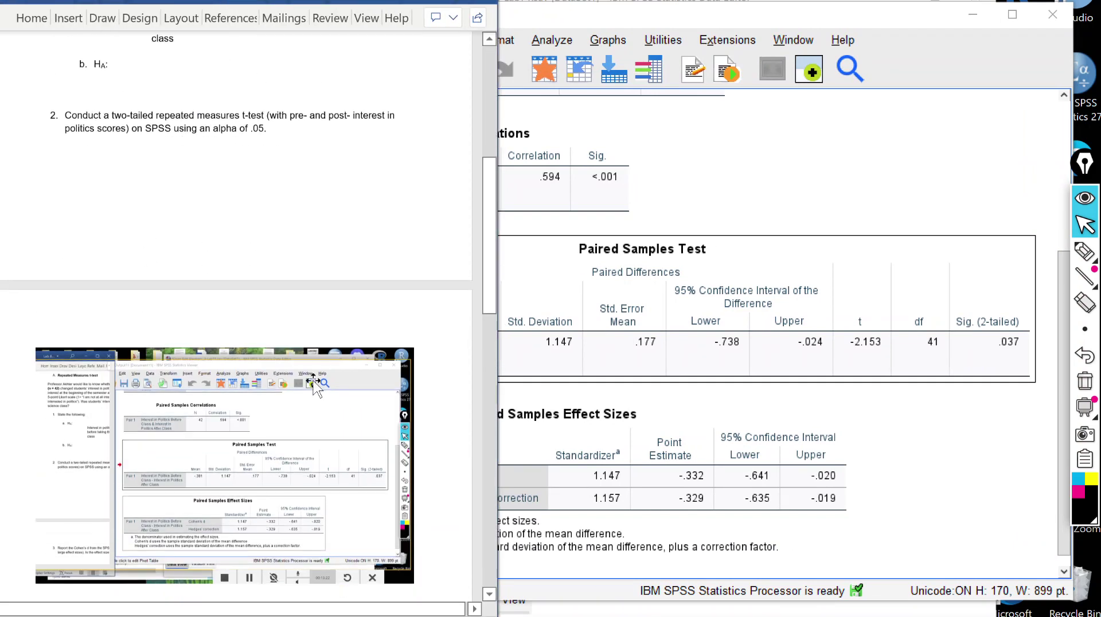
# Step: Crop the pasted screenshot to just the three paired samples tables and enlarge it to nearly the text width
pyautogui.rightClick(347, 479)
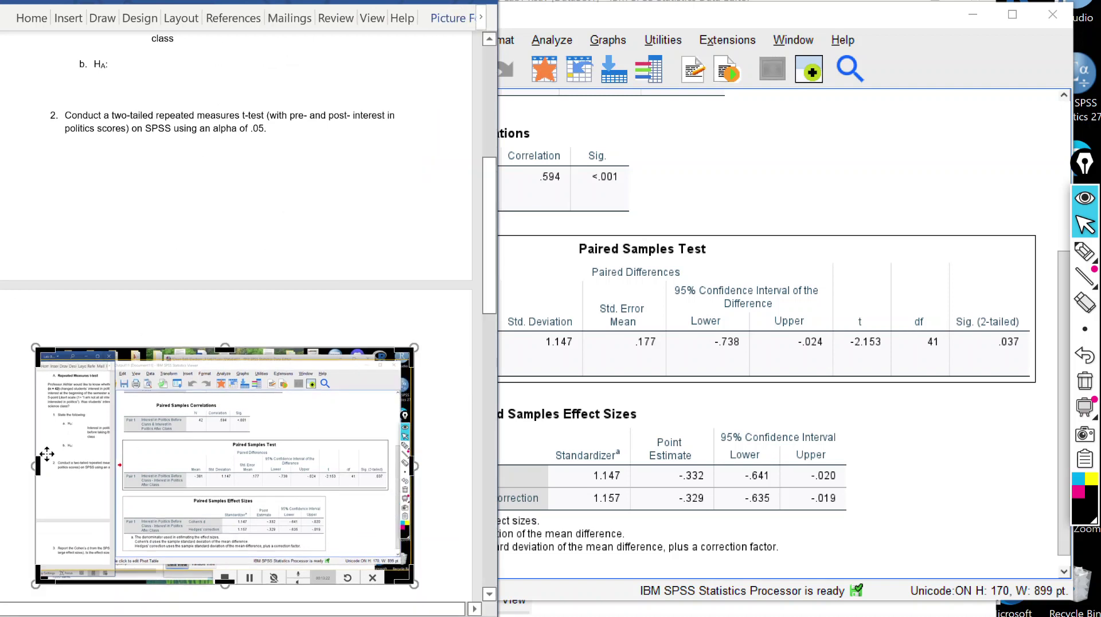
pyautogui.moveTo(35, 465); pyautogui.dragTo(121, 463)
pyautogui.moveTo(316, 467); pyautogui.dragTo(306, 467)
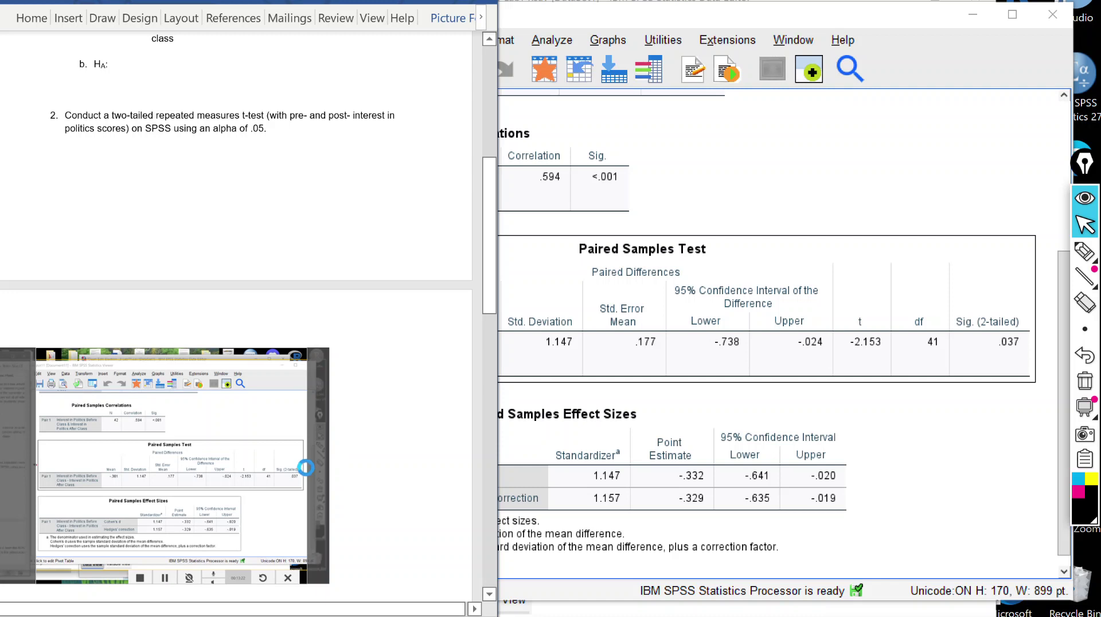
pyautogui.moveTo(164, 349); pyautogui.dragTo(166, 390)
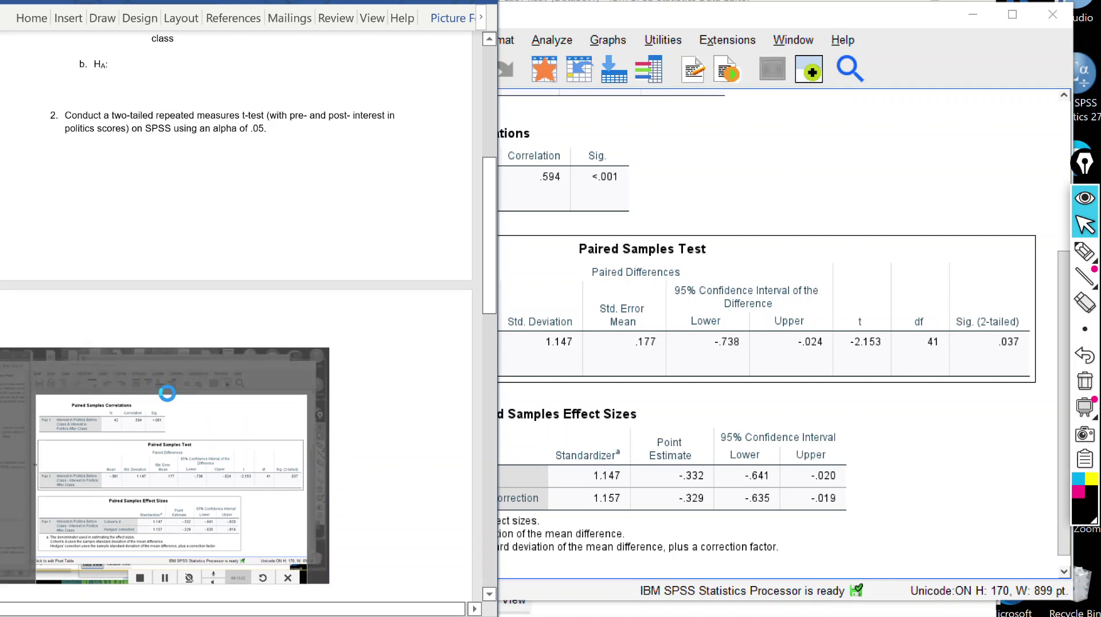
pyautogui.moveTo(169, 537); pyautogui.dragTo(168, 502)
pyautogui.click(443, 393)
pyautogui.click(245, 409)
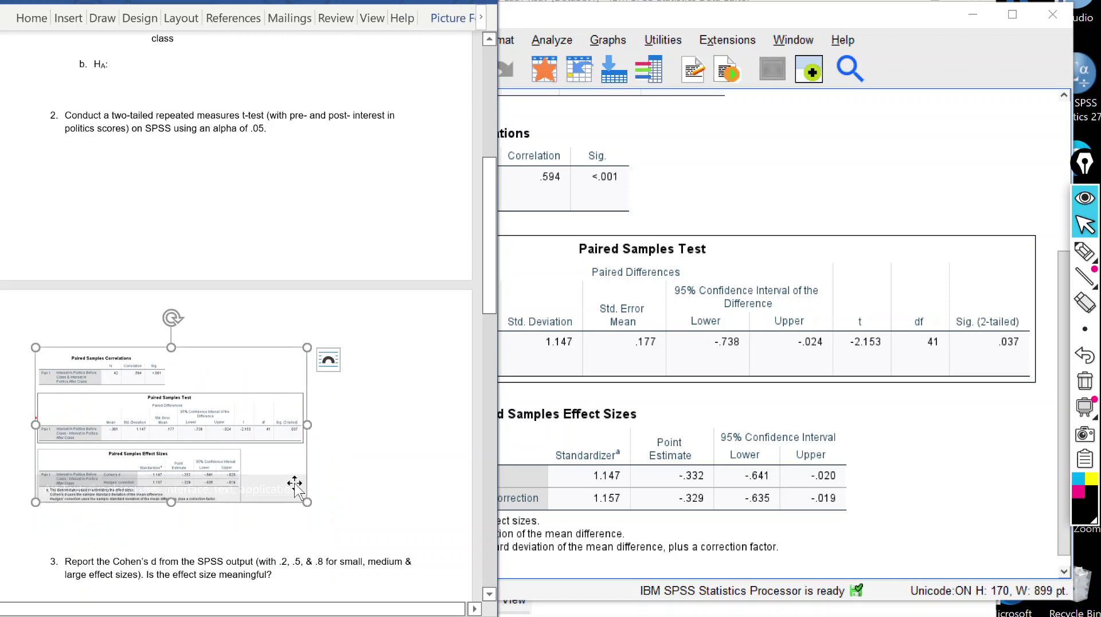
pyautogui.moveTo(306, 503); pyautogui.dragTo(425, 580)
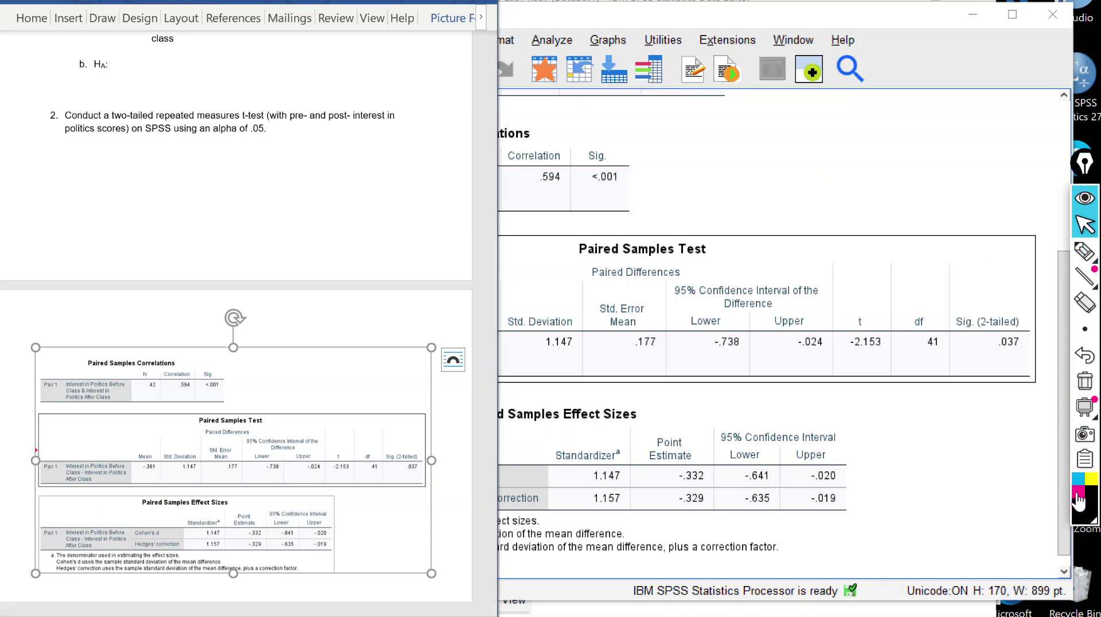
# Step: Set the pen to bright green, draw a check mark at the pasted output's upper-left corner and return to the normal pointer
pyautogui.moveTo(1093, 529)
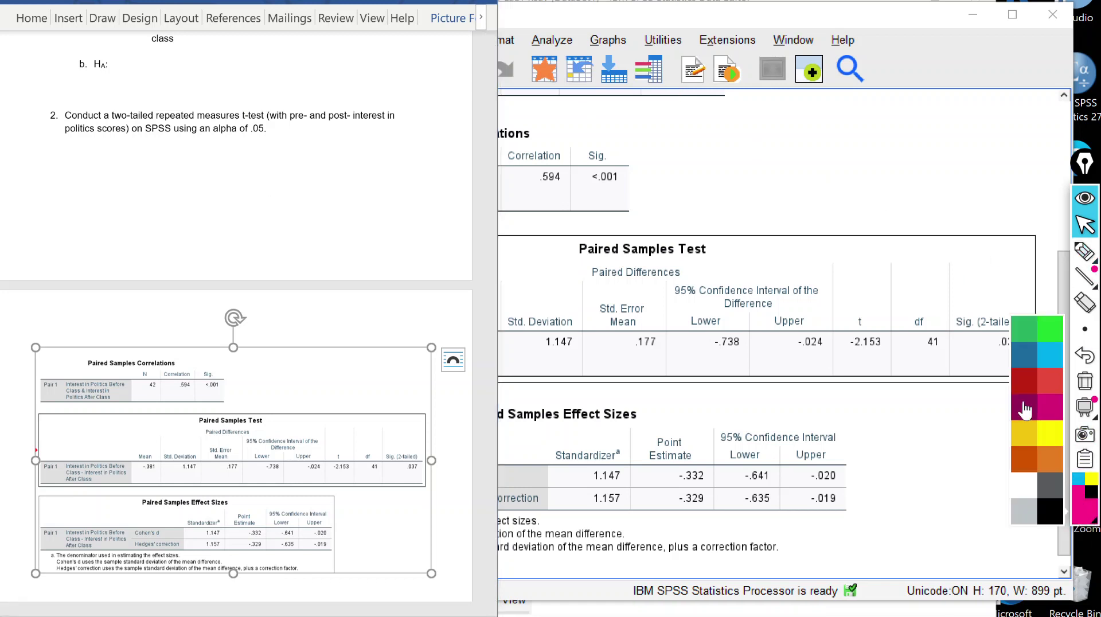
pyautogui.click(1050, 329)
pyautogui.click(1085, 251)
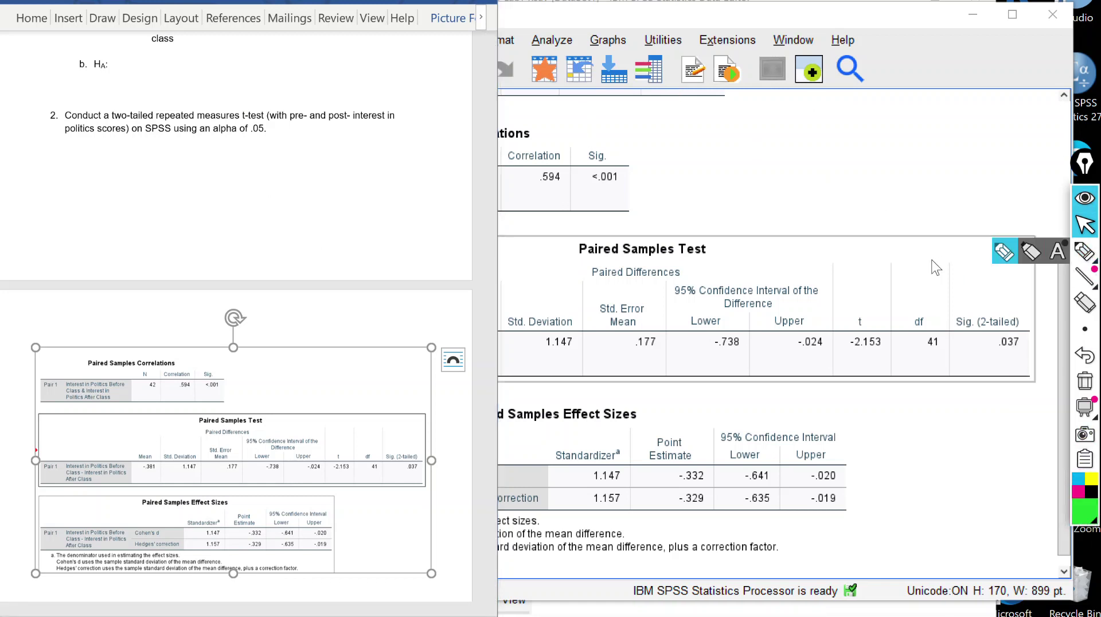
pyautogui.moveTo(93, 322)
pyautogui.mouseDown()
pyautogui.moveTo(21, 386)
pyautogui.moveTo(16, 358)
pyautogui.mouseUp()
pyautogui.click(1086, 225)
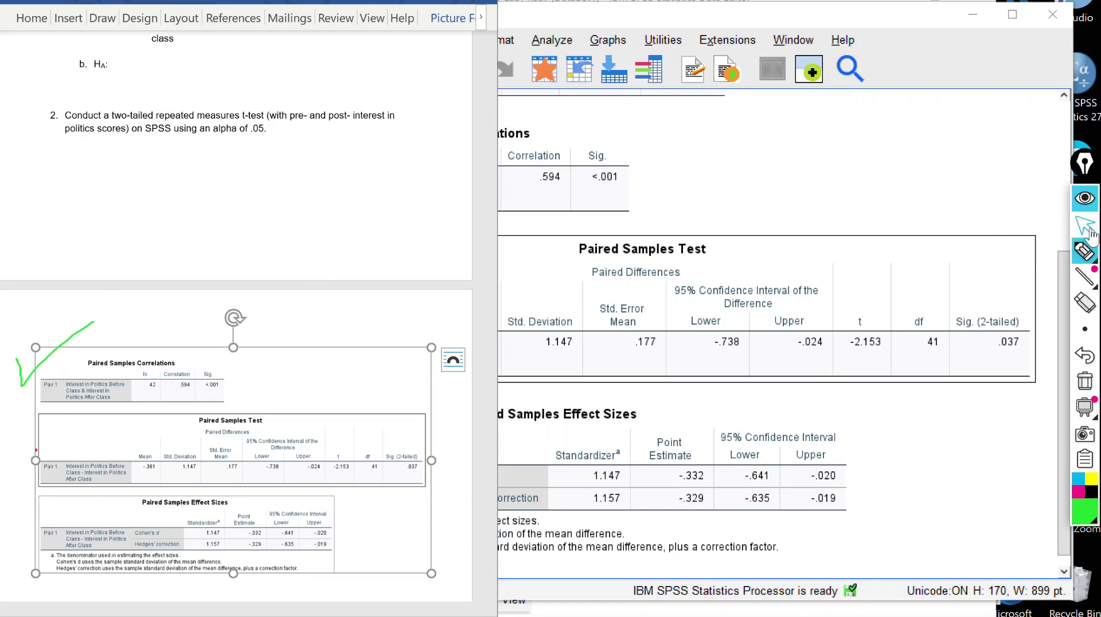
# Step: Clear the green check mark and place the text cursor at the end of question 3
pyautogui.scroll(-5, 344, 316)
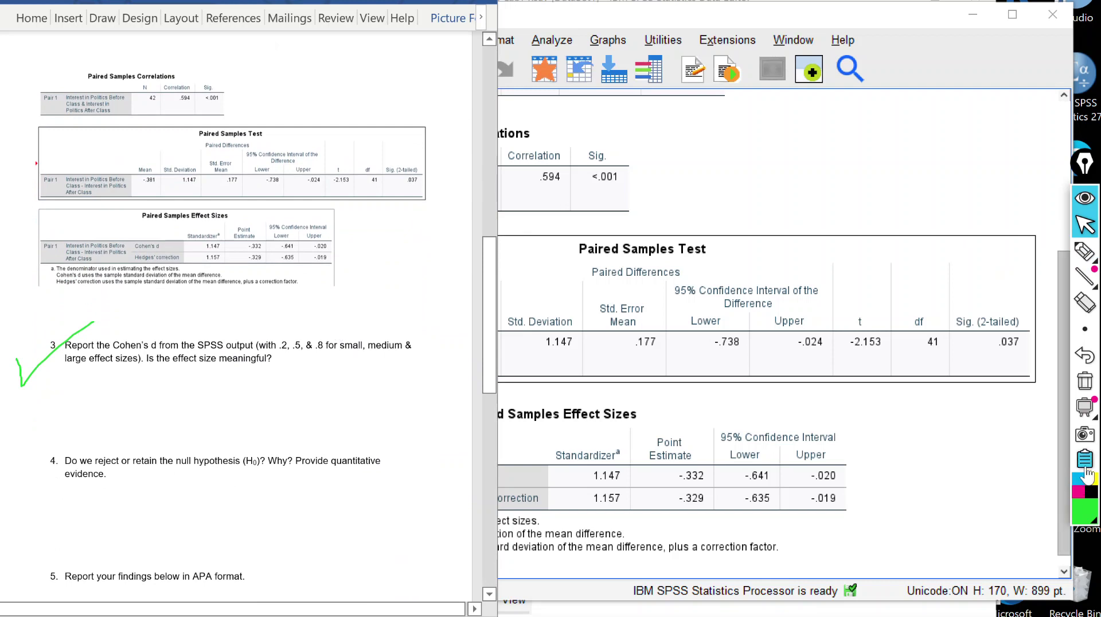
pyautogui.click(1085, 381)
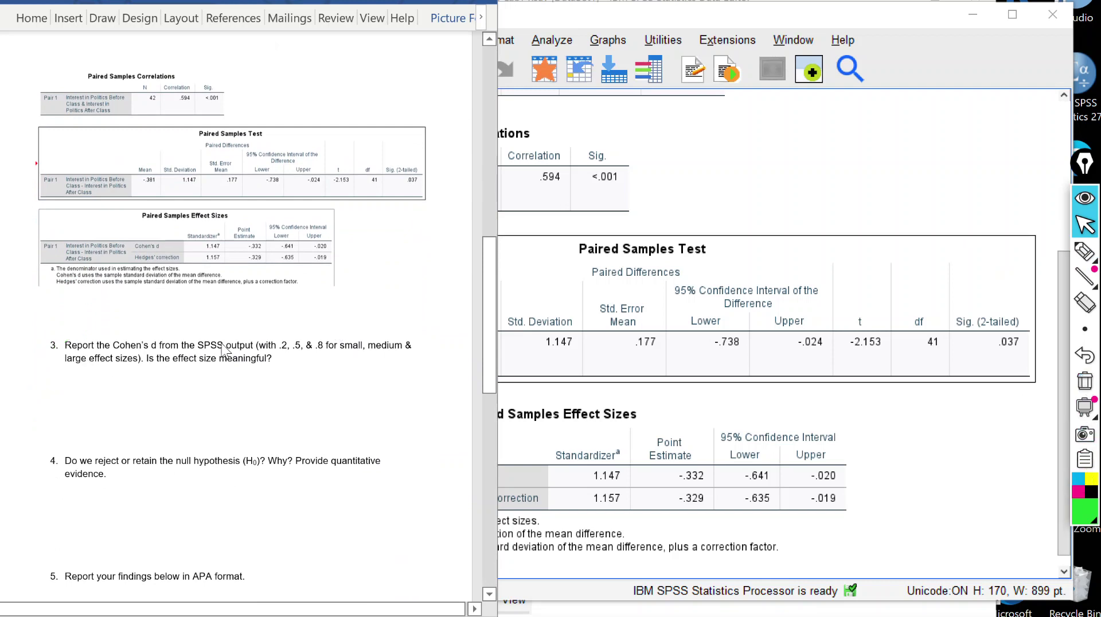
pyautogui.click(299, 362)
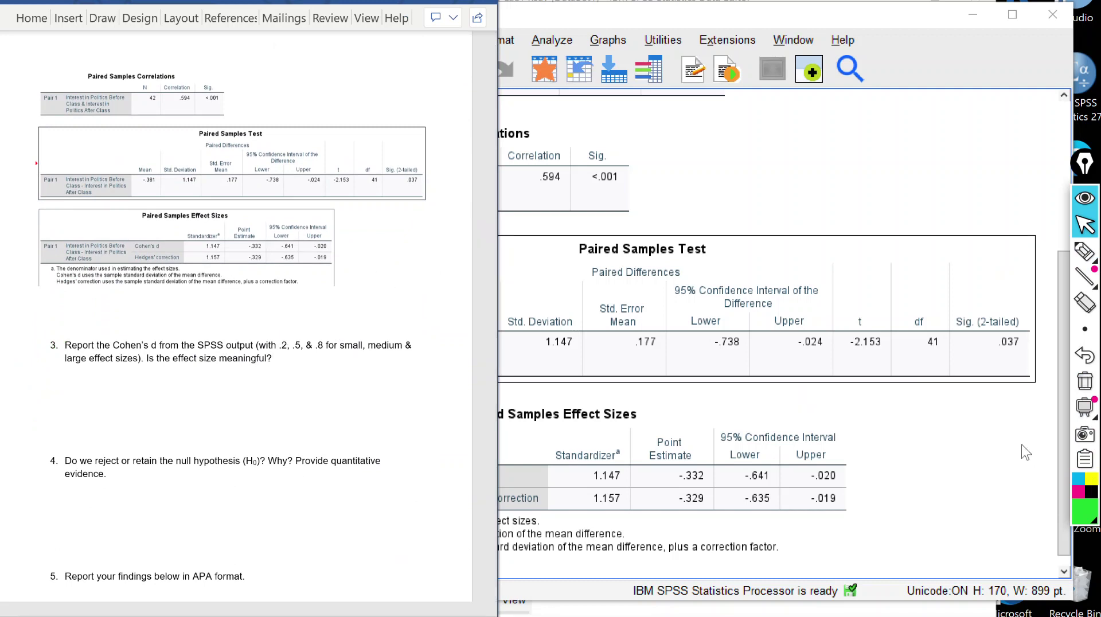
# Step: Circle the Cohen's d point estimate in the pasted Effect Sizes table with a pink pen and return to the normal pointer
pyautogui.click(1079, 493)
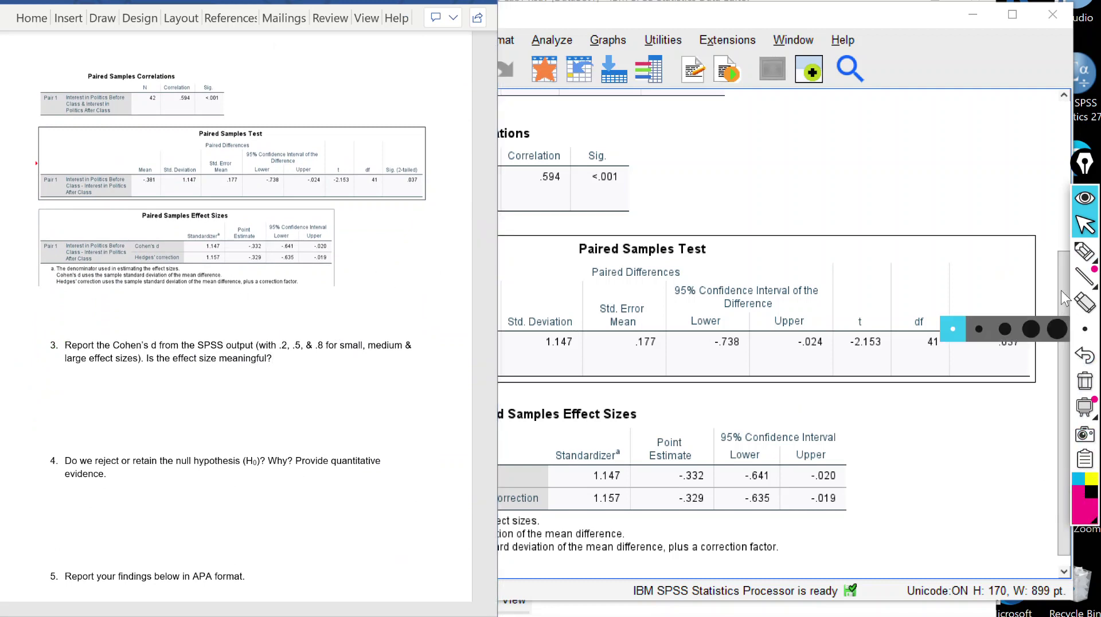
pyautogui.click(1084, 251)
pyautogui.moveTo(254, 219)
pyautogui.mouseDown()
pyautogui.moveTo(235, 245)
pyautogui.moveTo(257, 264)
pyautogui.moveTo(269, 247)
pyautogui.moveTo(253, 218)
pyautogui.mouseUp()
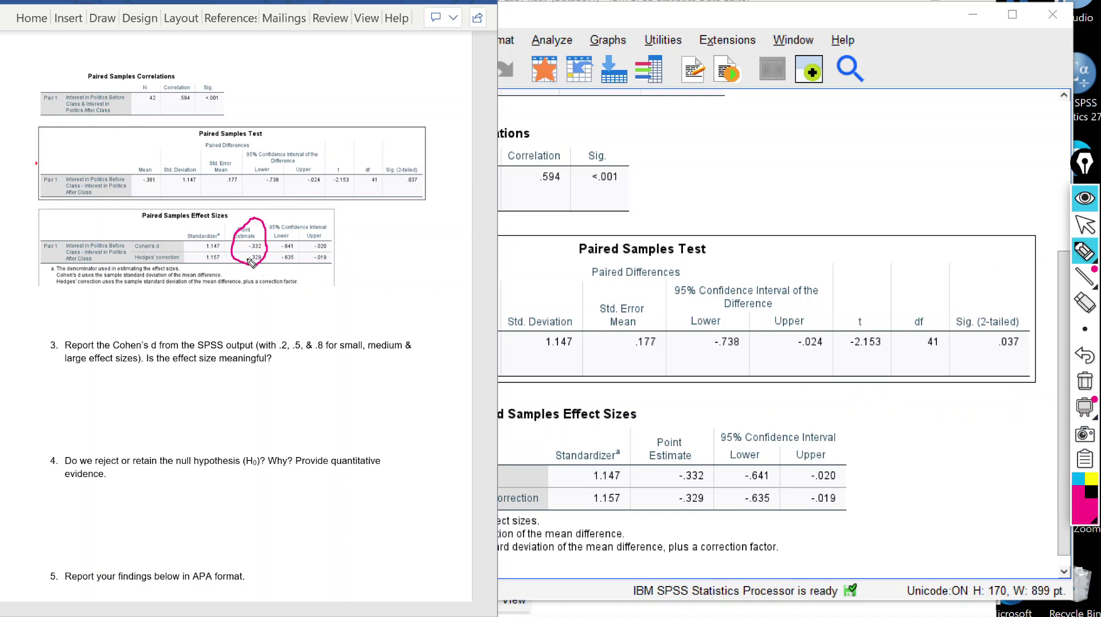
pyautogui.click(1085, 224)
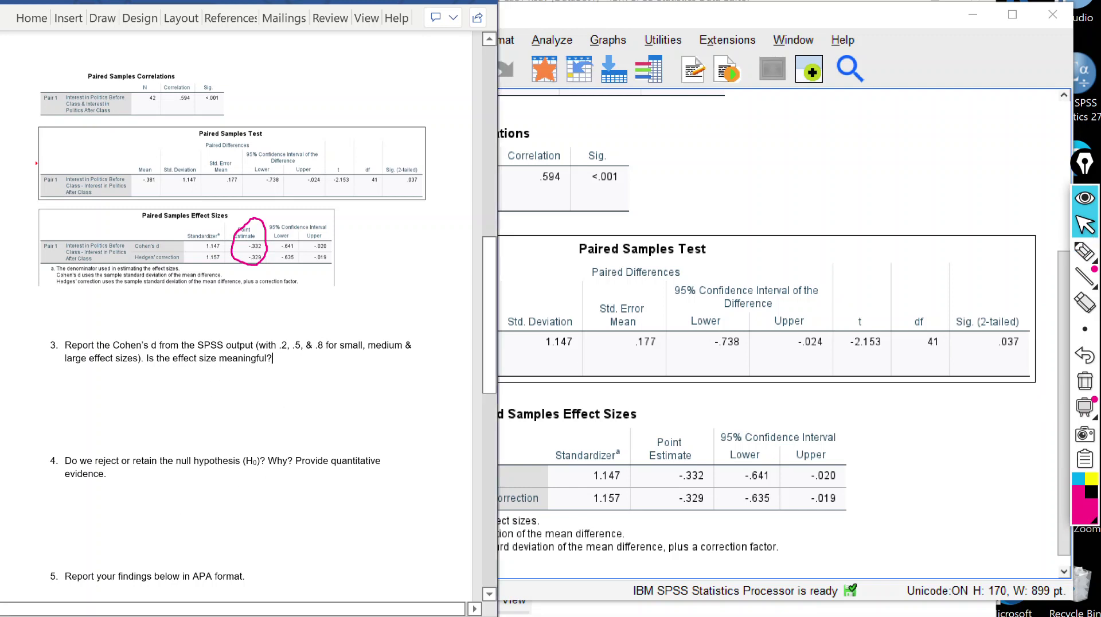
# Step: Below question 3, enter the unnumbered line "-.33 .2 small .5 medium .8 large"
pyautogui.click(273, 359)
pyautogui.press('Return')
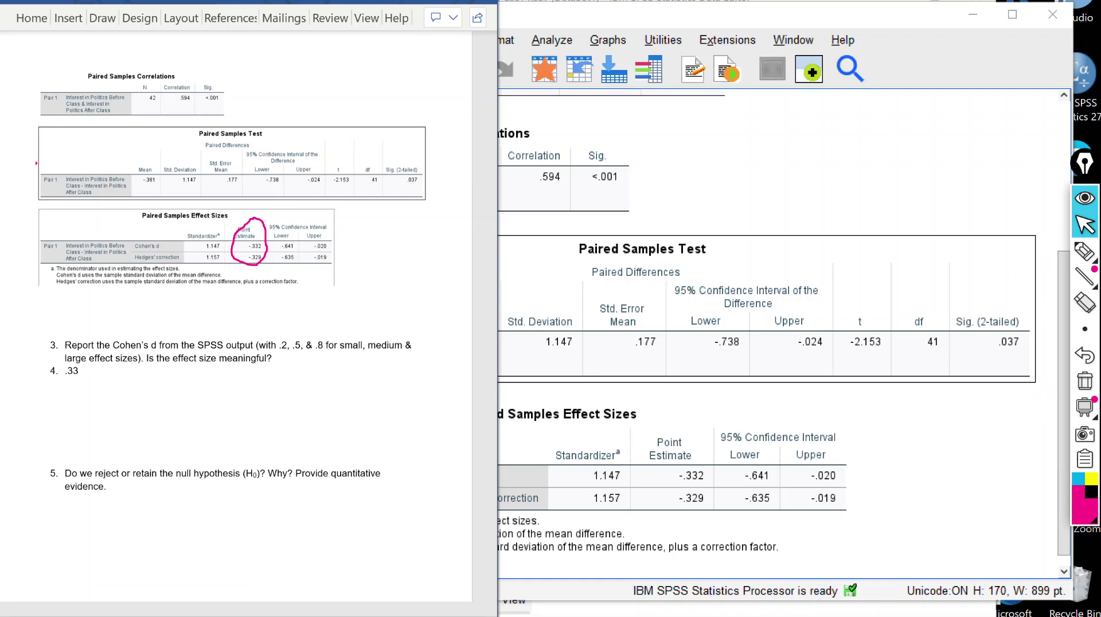
pyautogui.press('Return')
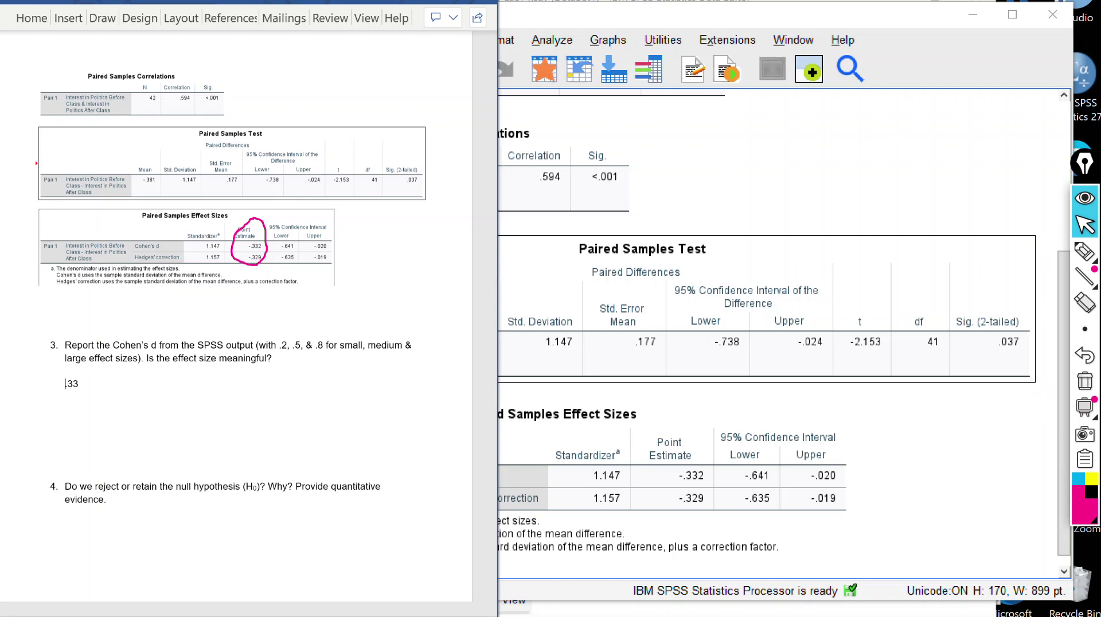
pyautogui.write('-')
pyautogui.write('mal')
pyautogui.write('  .5 medium .8')
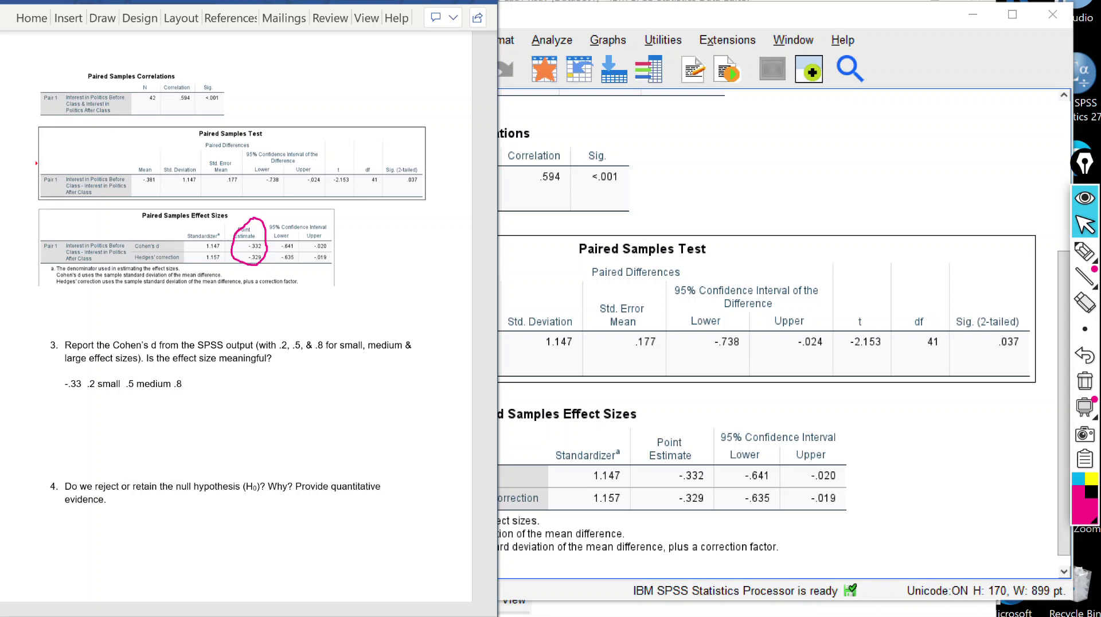
pyautogui.write('large')
# Step: Leave a blank line below the effect size benchmarks and begin the effect size description with "Small"
pyautogui.press('Return')
pyautogui.press('Return')
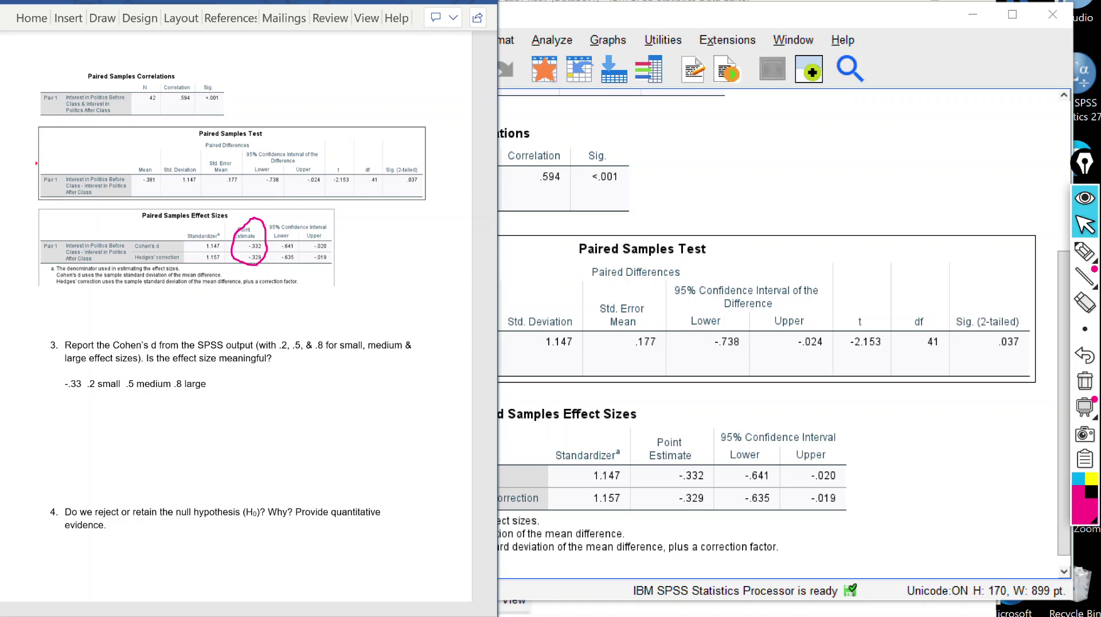
pyautogui.write('small-me')
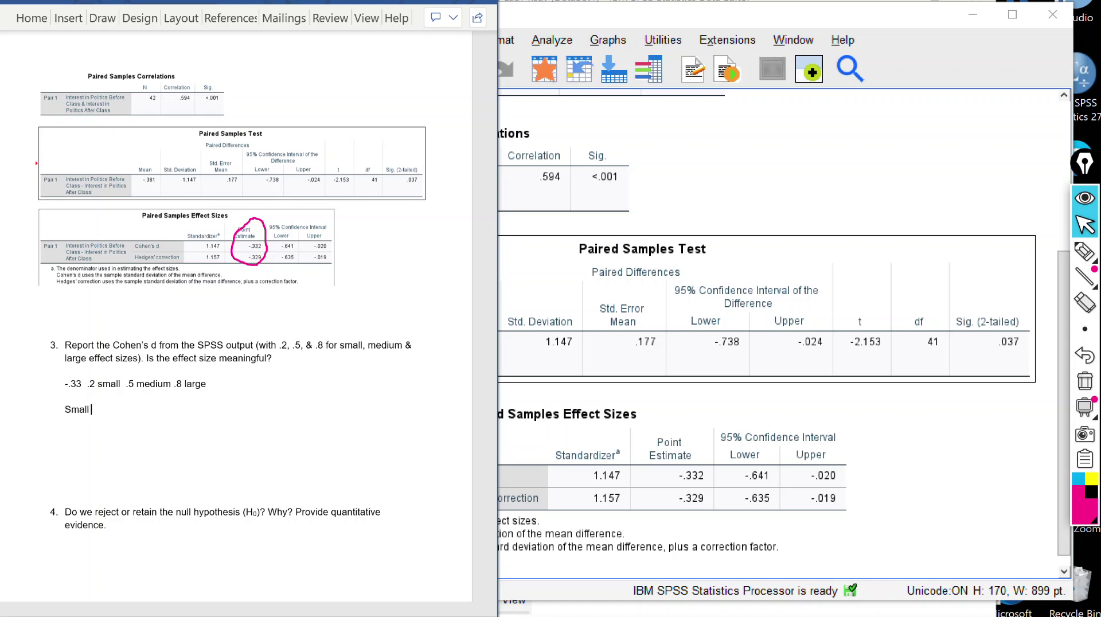